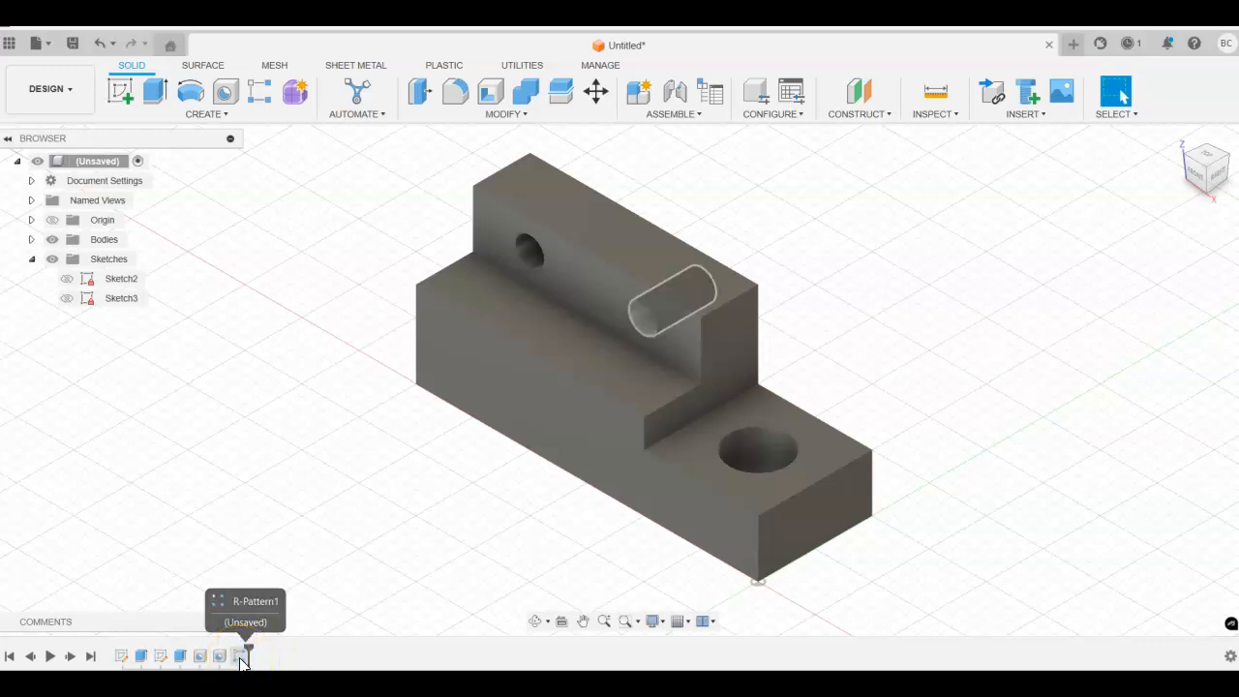
Step: Open the rectangular pattern feature for editing and set the first axis quantity to 3
click(243, 657)
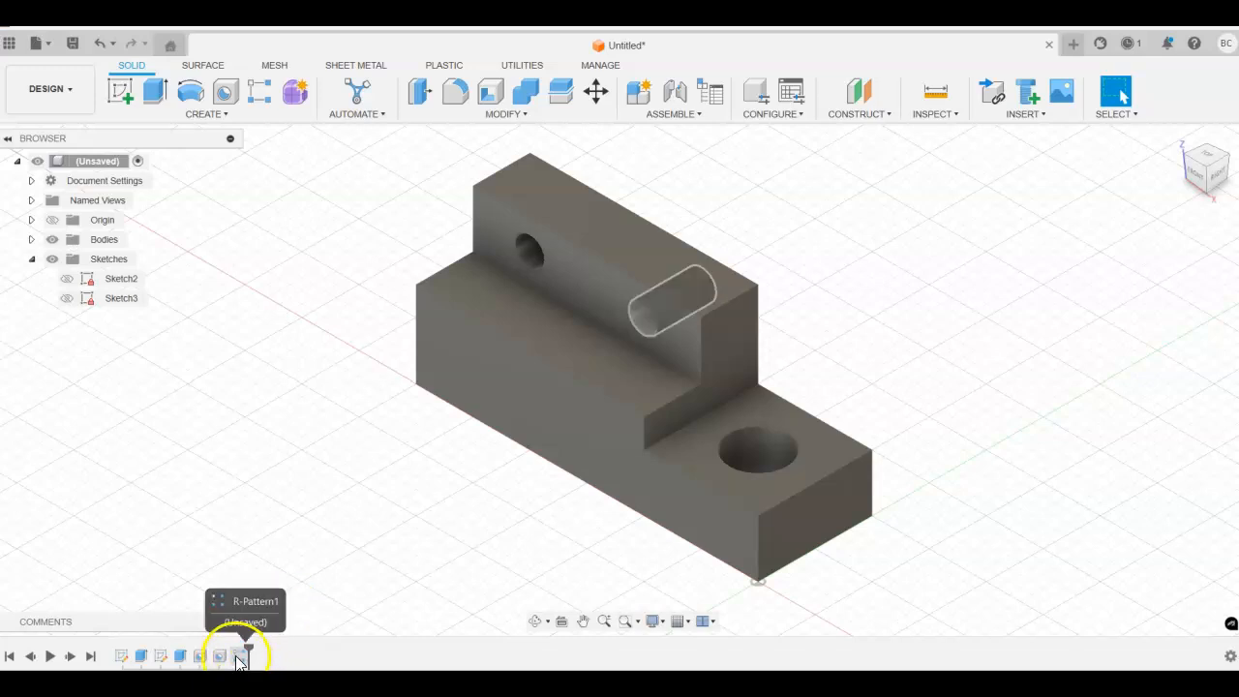
right_click(242, 661)
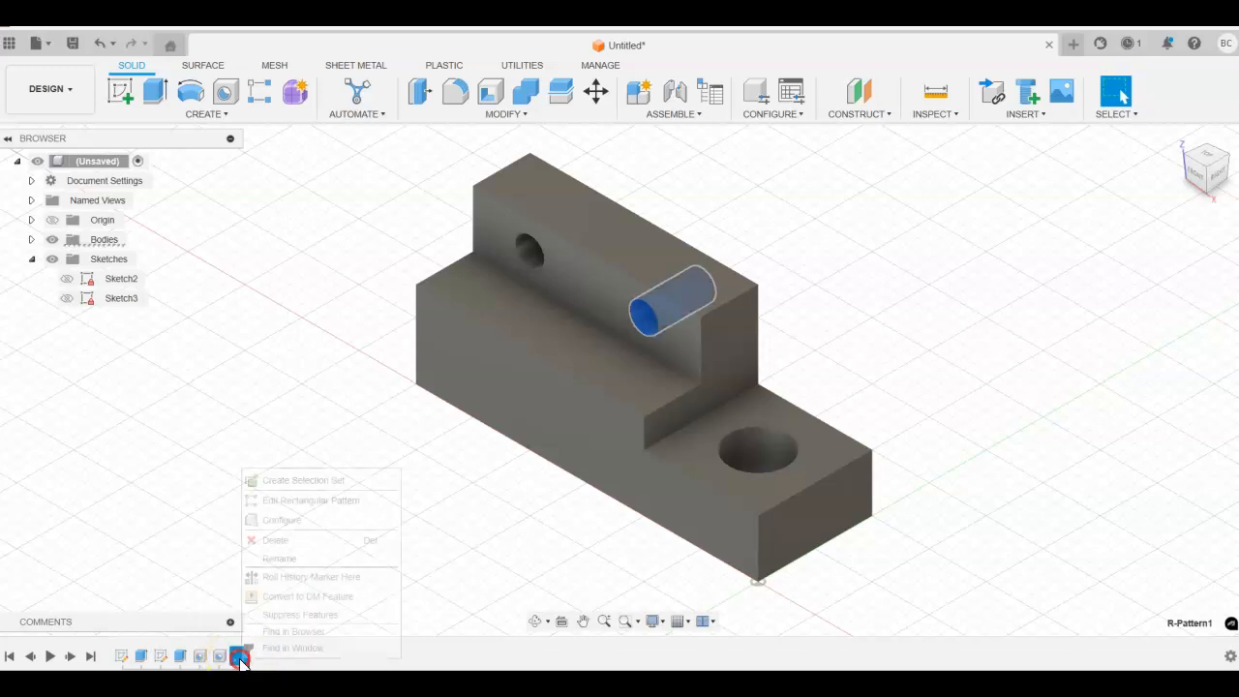
click(302, 500)
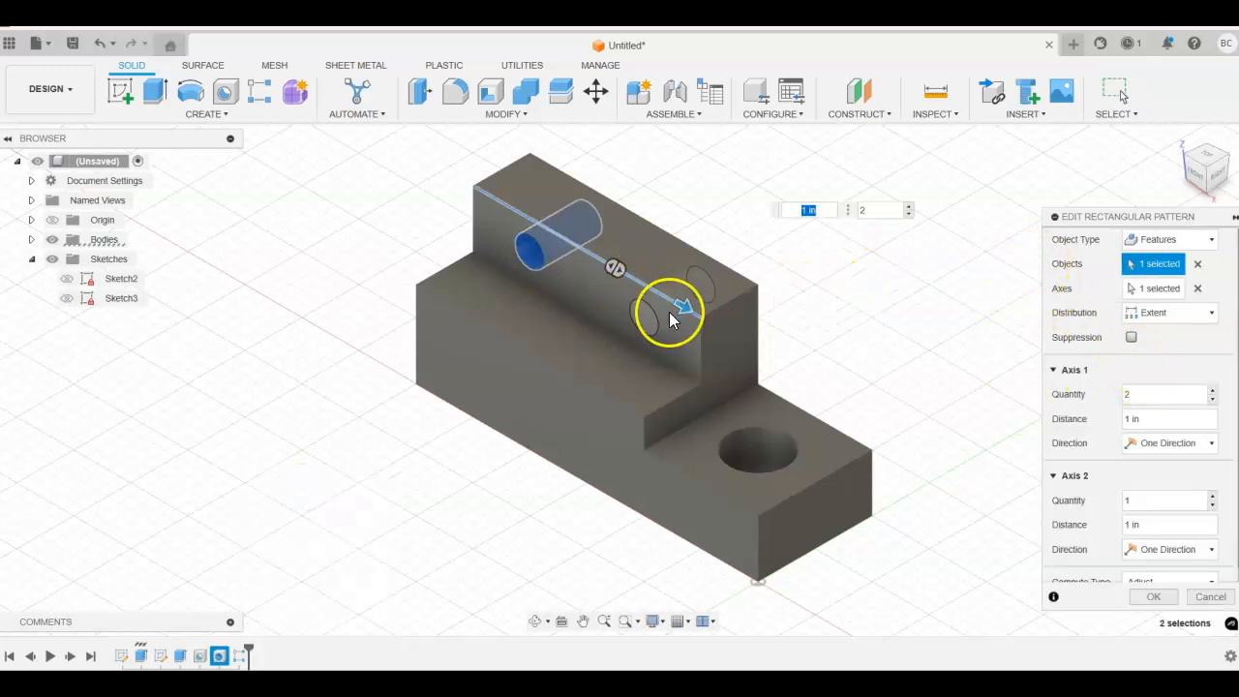
key(Tab)
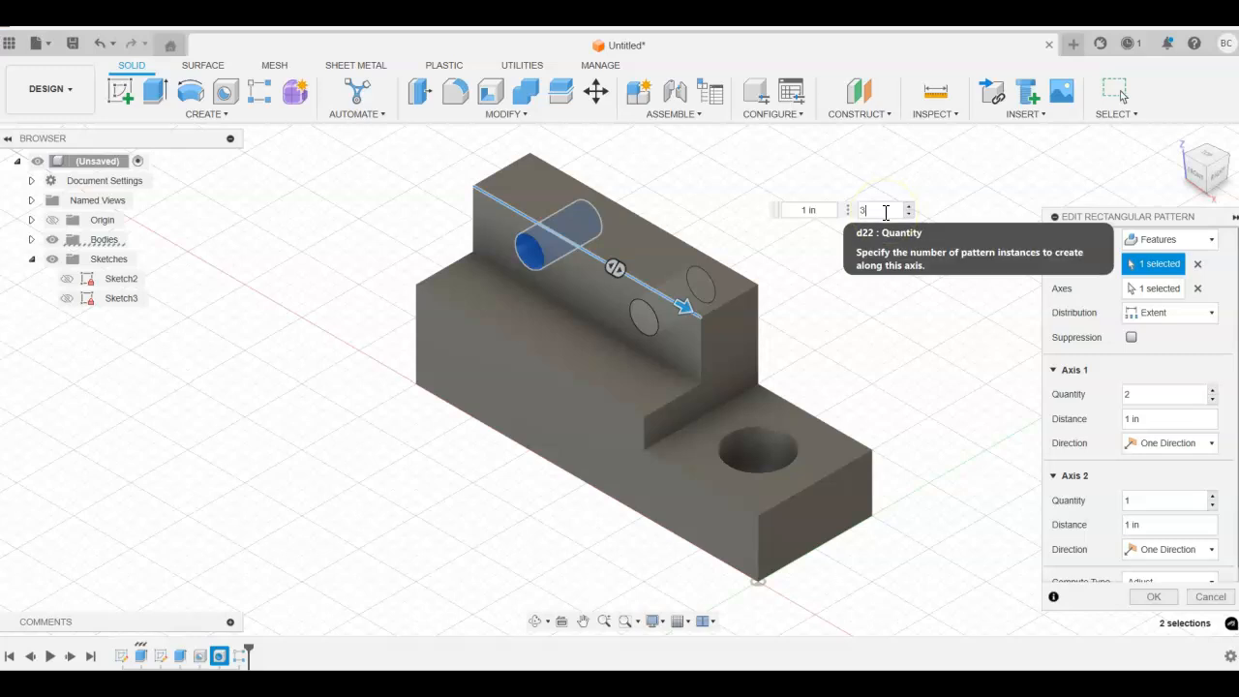
text(3)
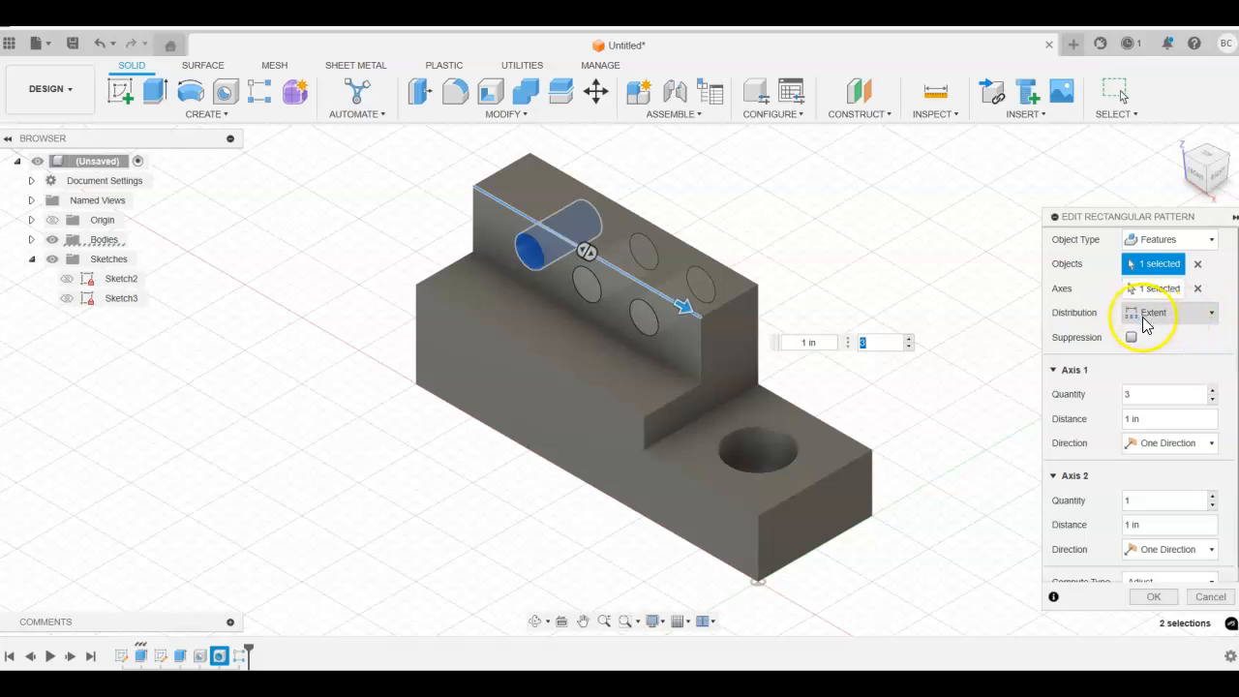
Step: Switch the pattern distribution to Spacing and set the spacing distance to 1
click(1209, 312)
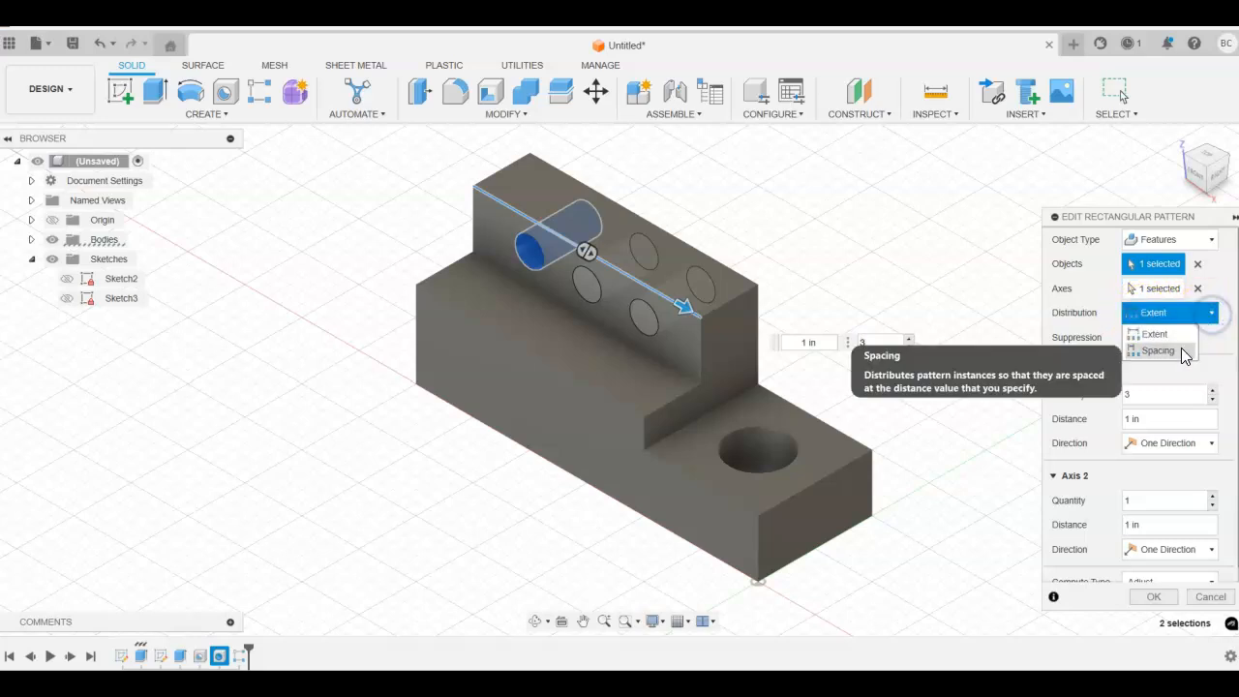
click(1181, 352)
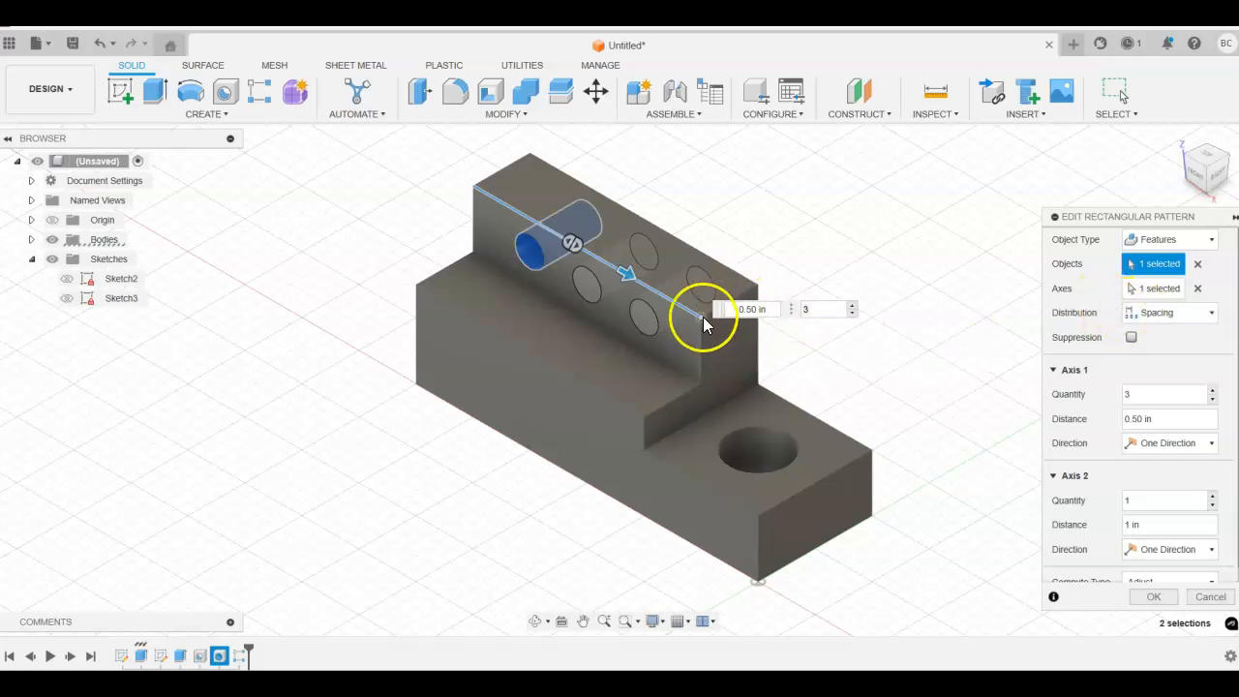
double_click(749, 310)
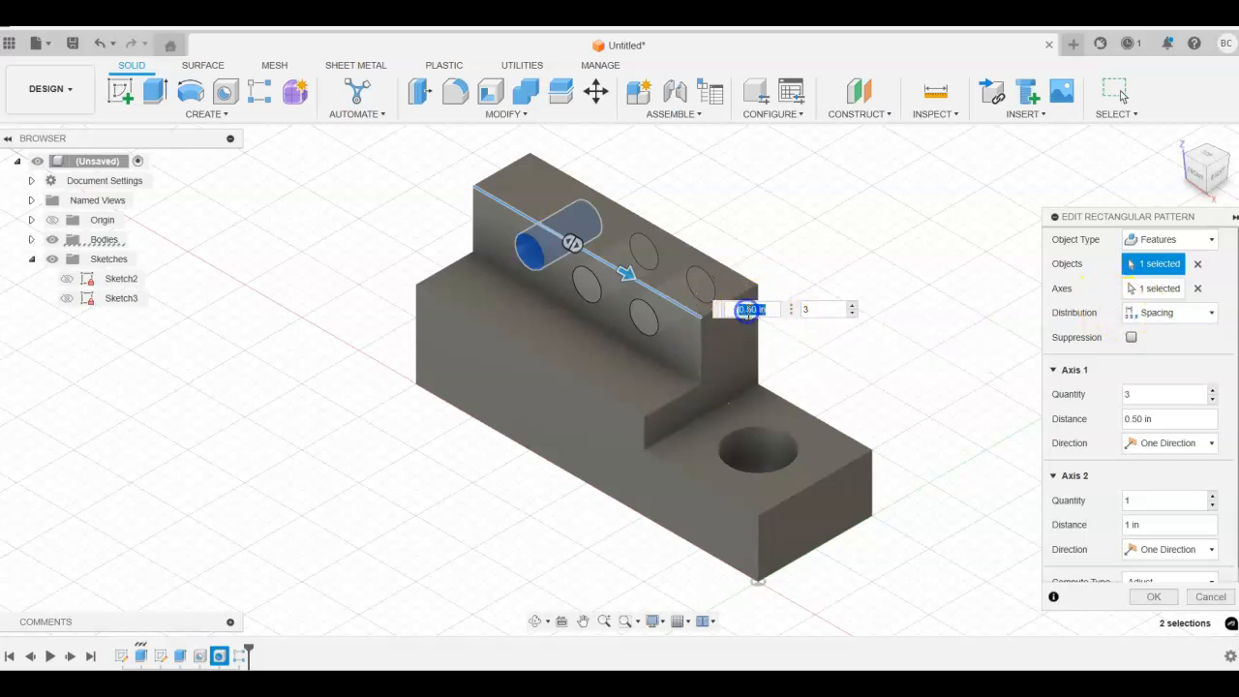
text(1)
key(Return)
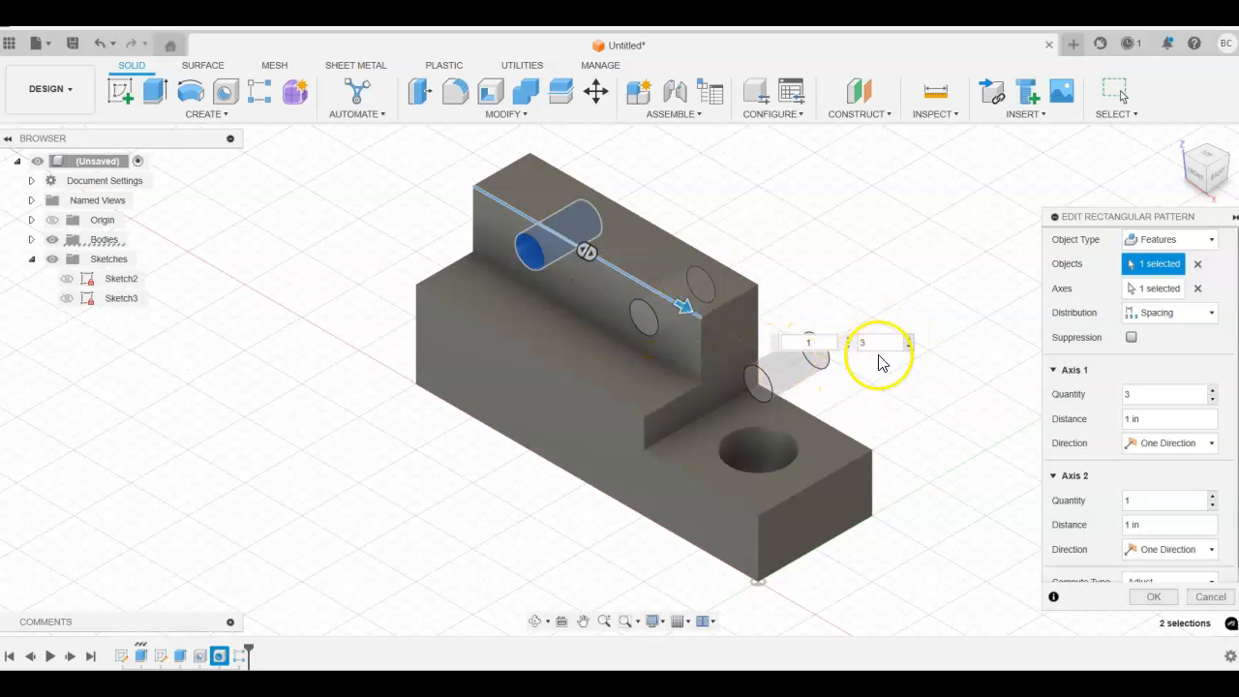
Step: Return the distribution to Extent and set the extent distance to 1 in
click(1214, 311)
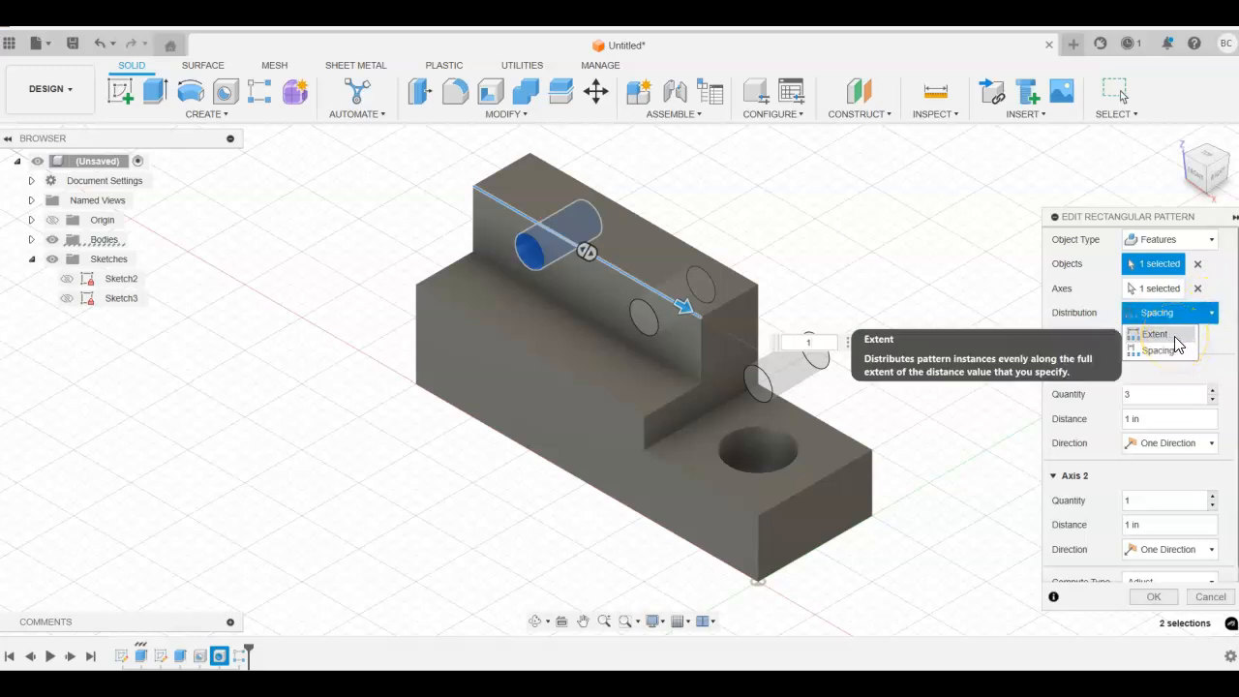
click(1175, 341)
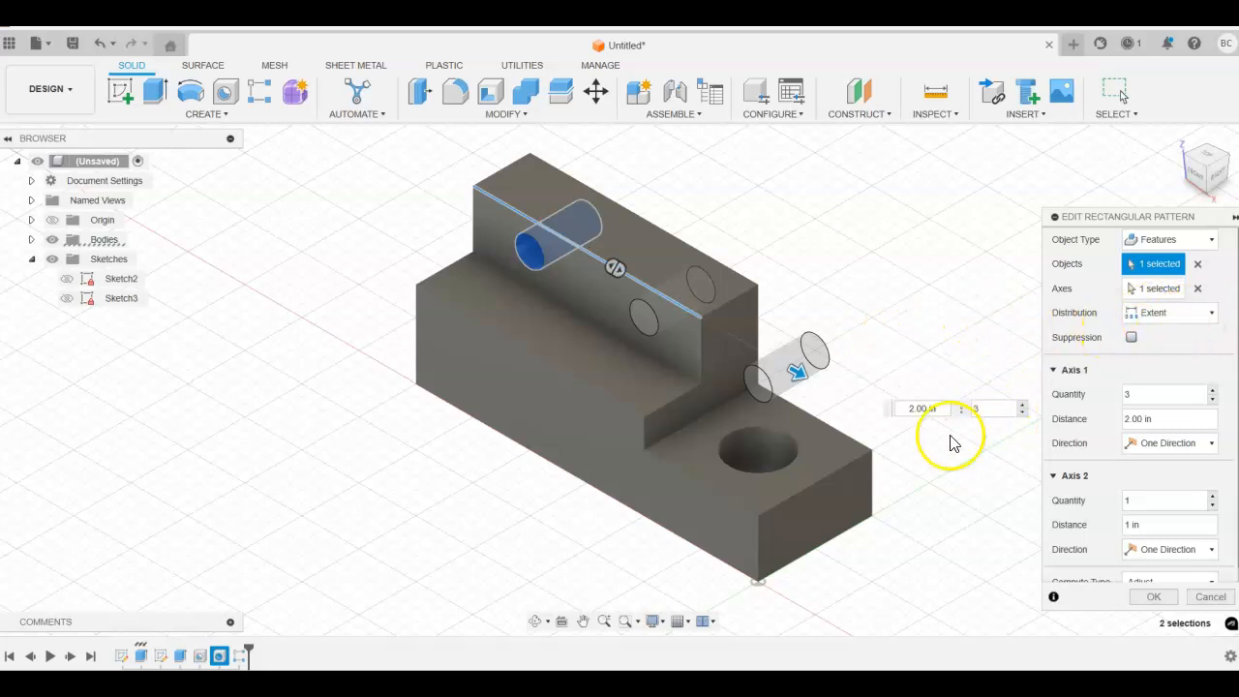
click(907, 410)
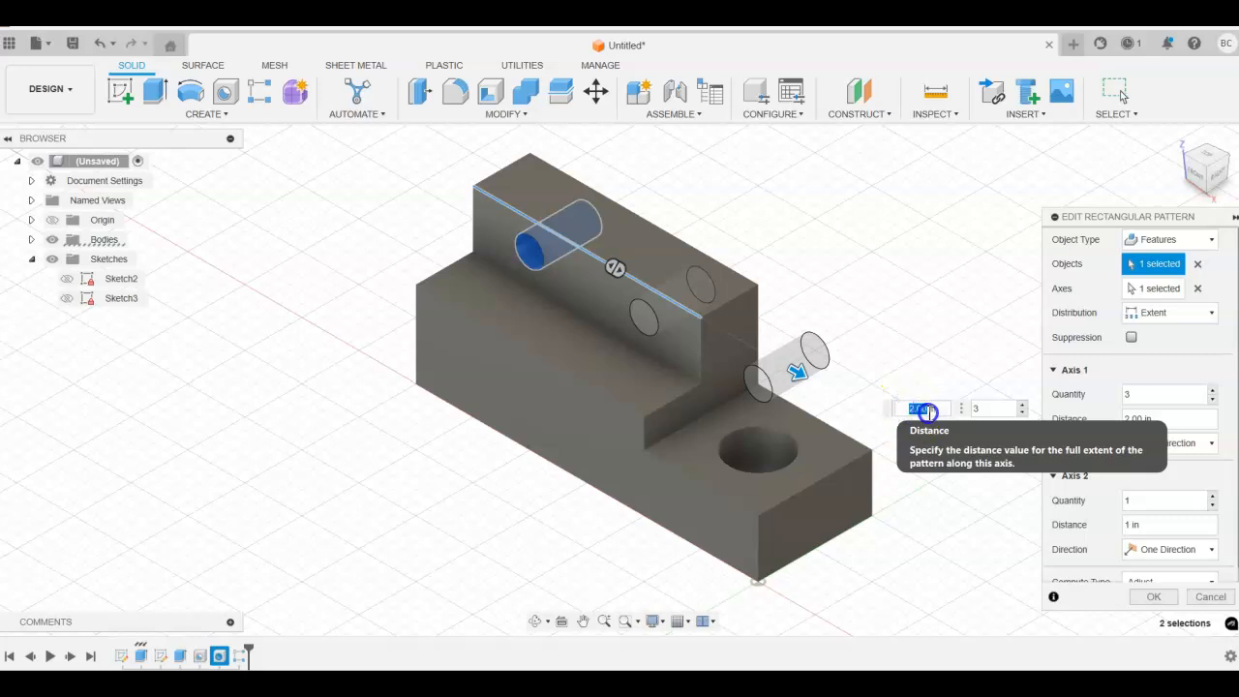
text(1)
key(Return)
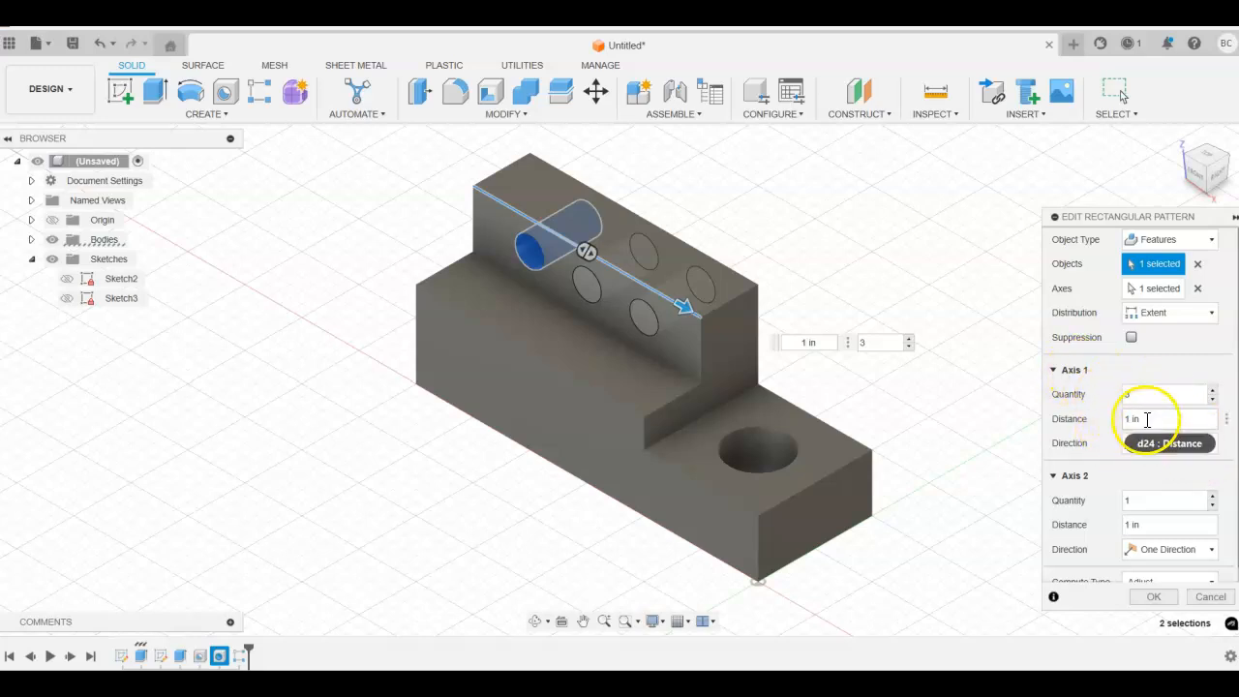
Step: Try the Symmetric direction for the first axis, then restore it to One Direction
click(1211, 443)
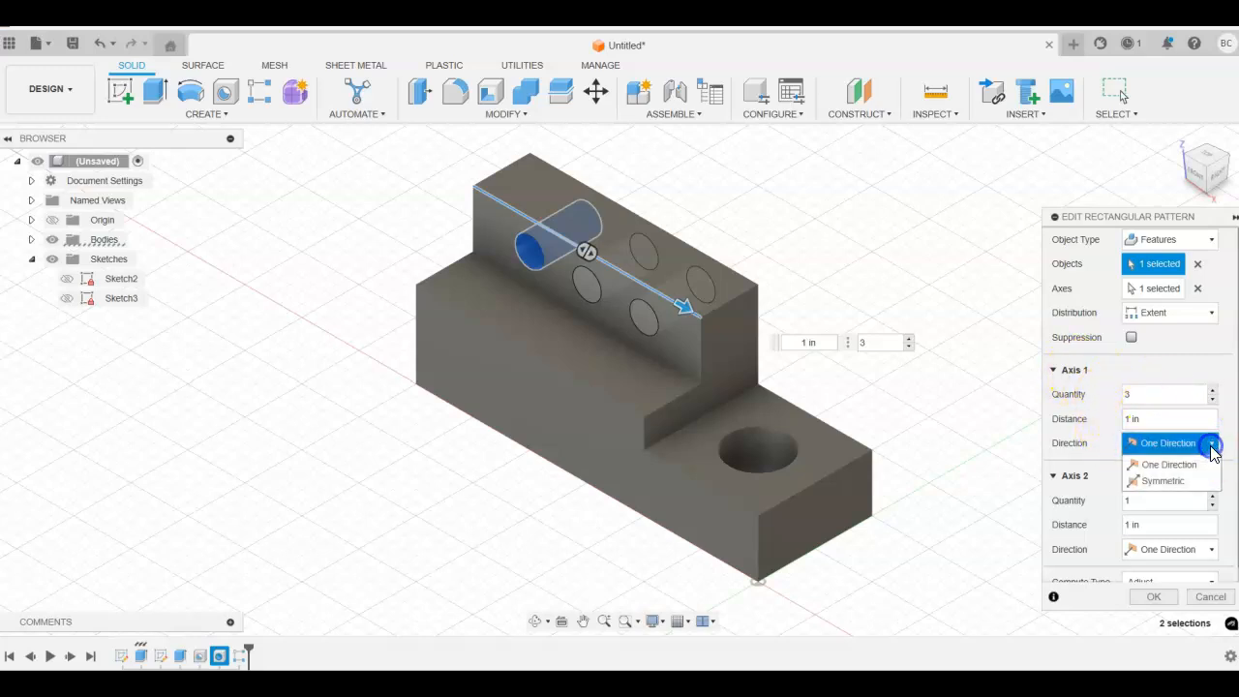
click(1182, 483)
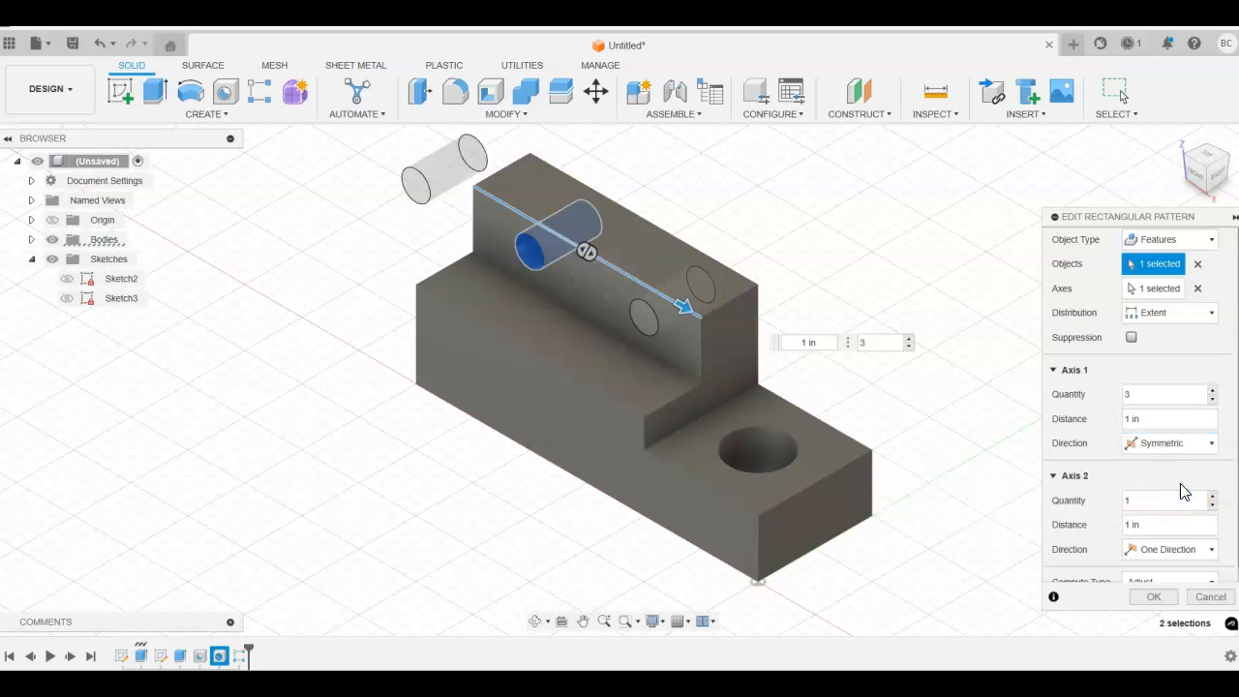
click(1210, 446)
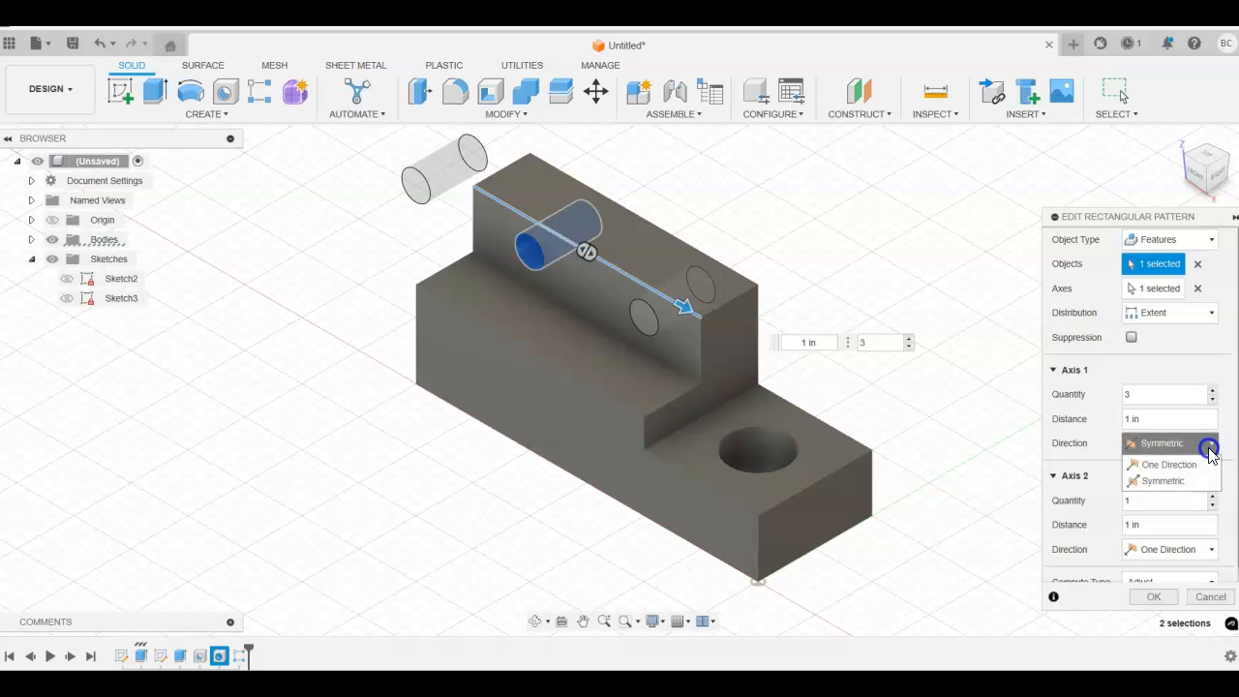
click(1205, 465)
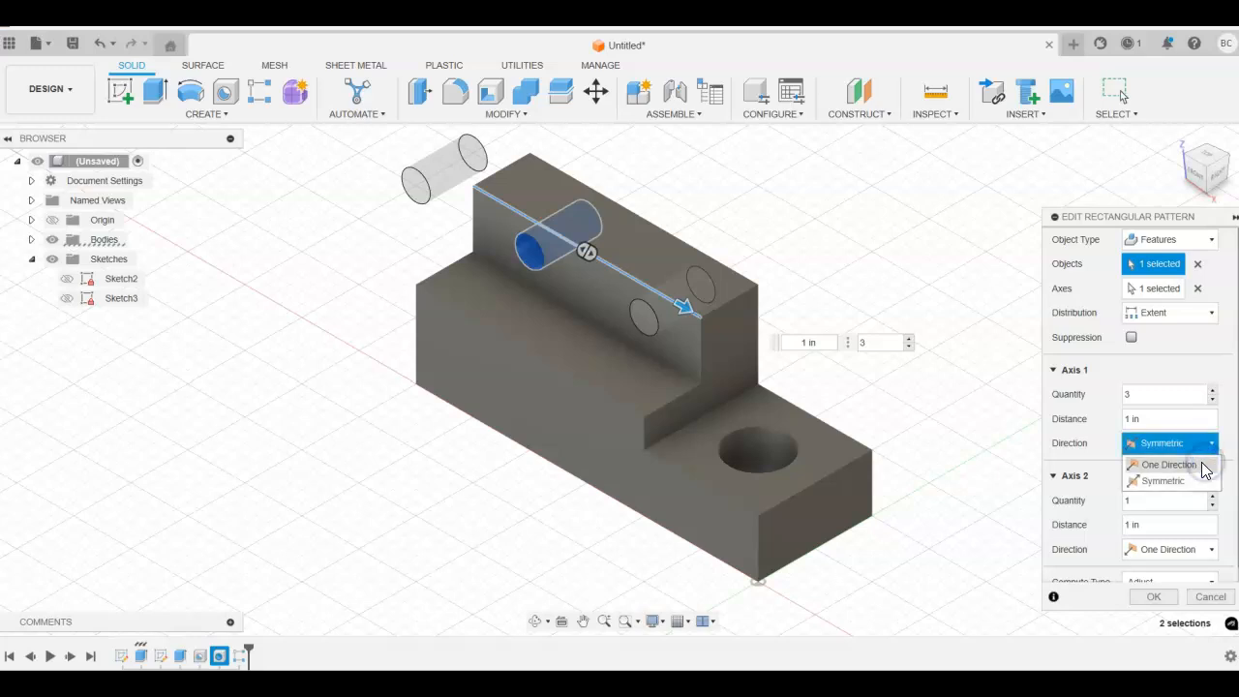
click(1200, 466)
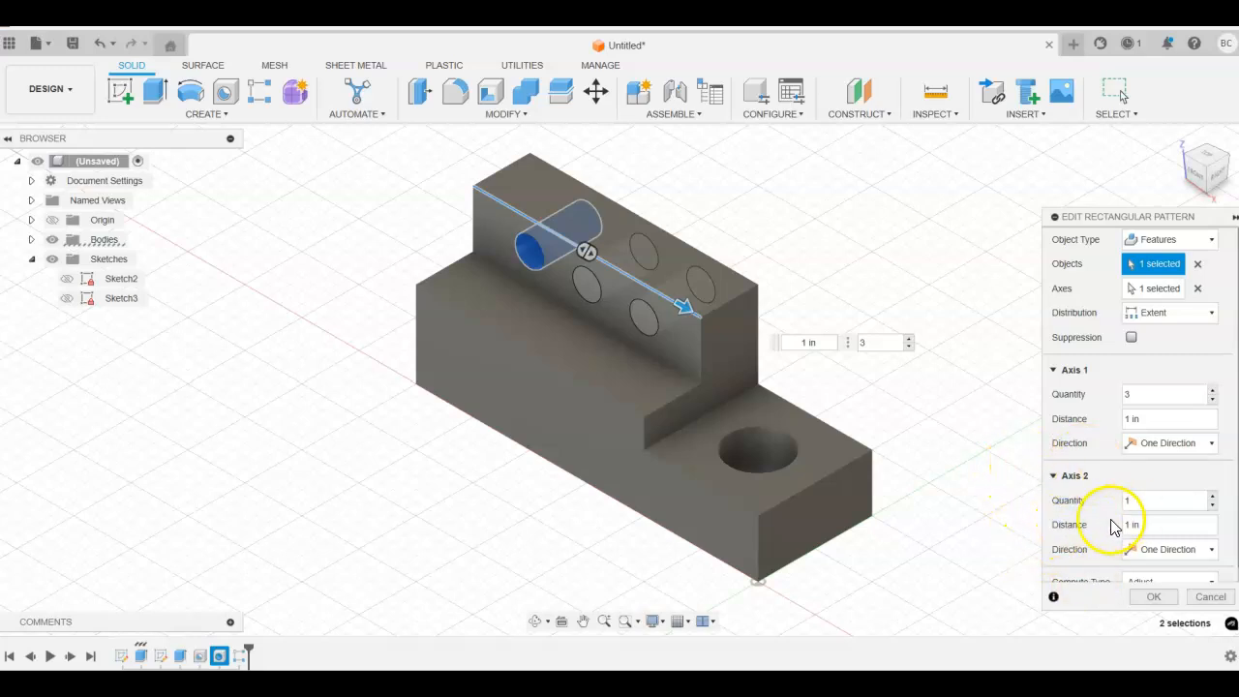
Step: Set the second axis quantity to 2, then cancel the pattern edit
scroll(1103, 520, down, 1)
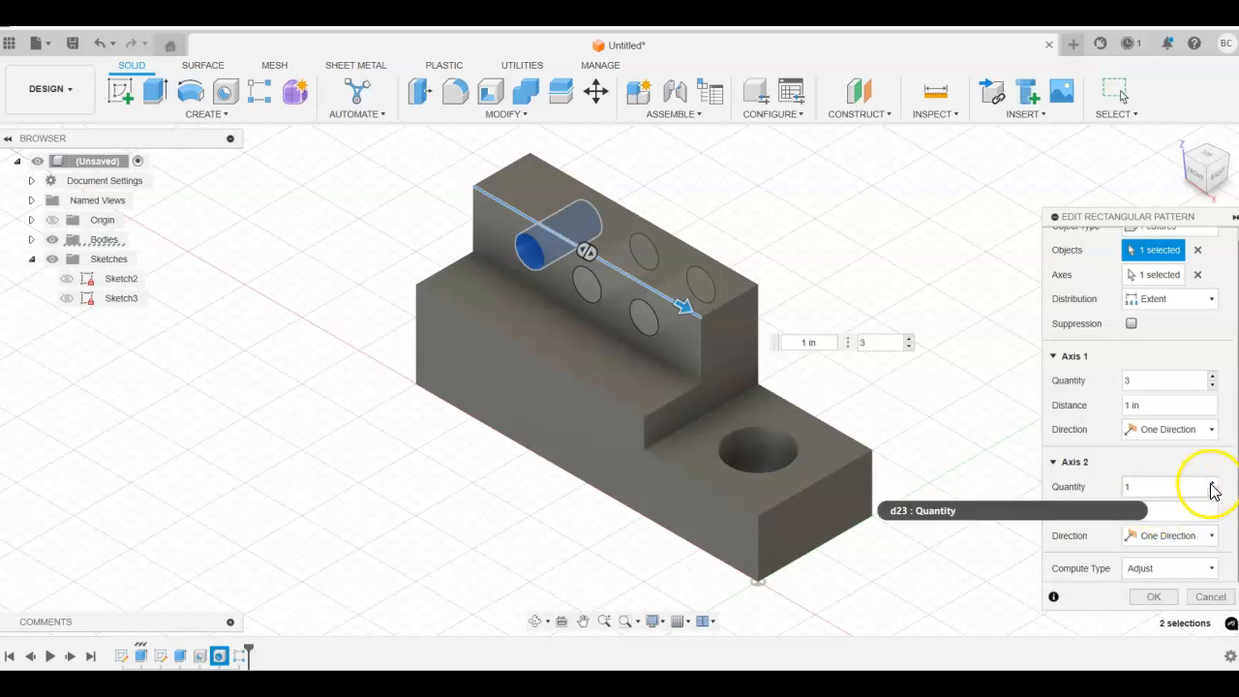
click(1213, 484)
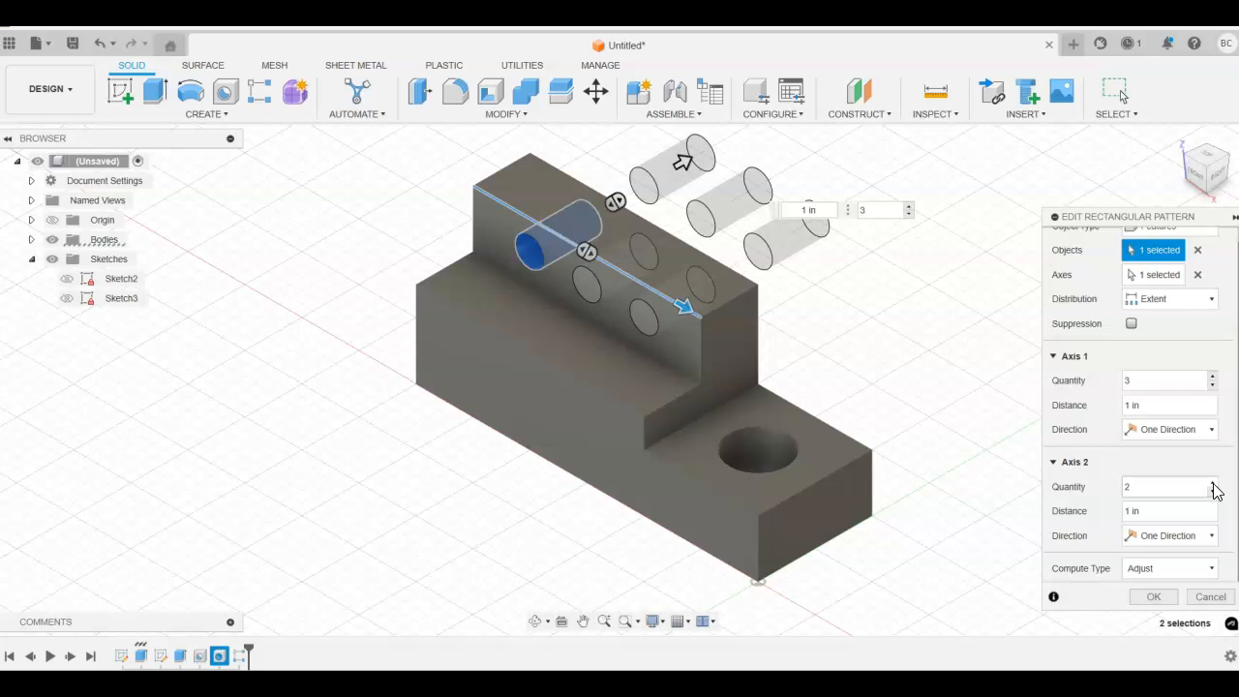
click(1214, 484)
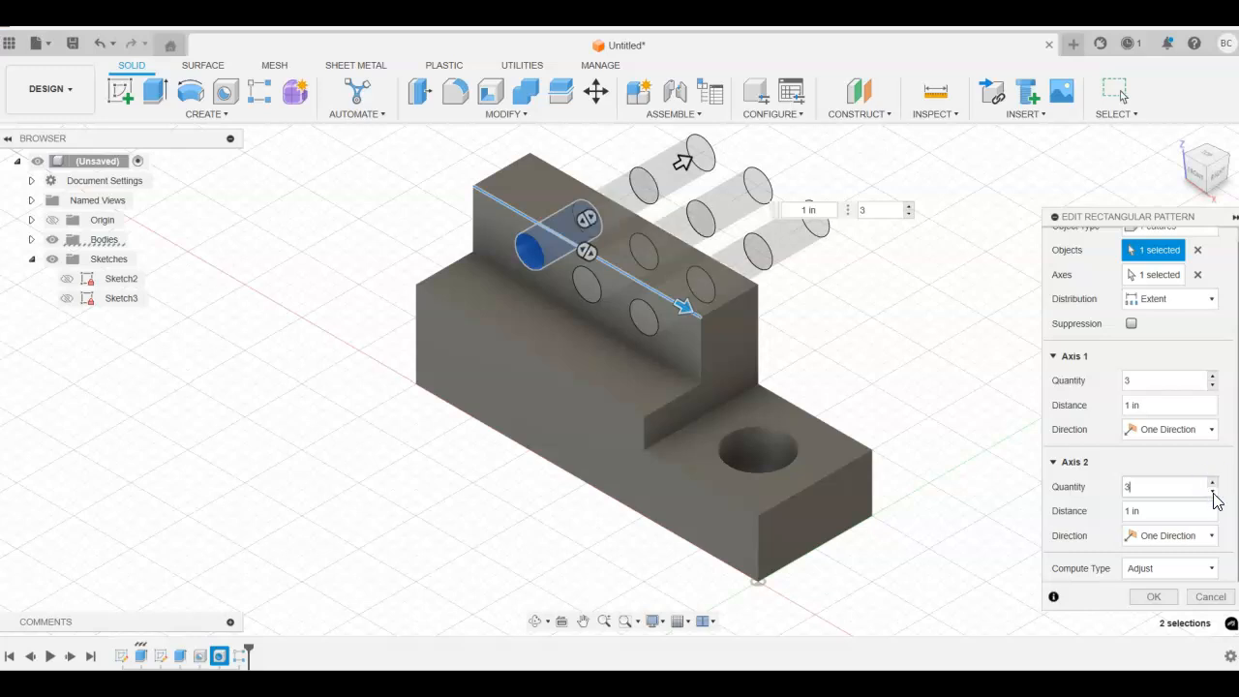
click(1214, 493)
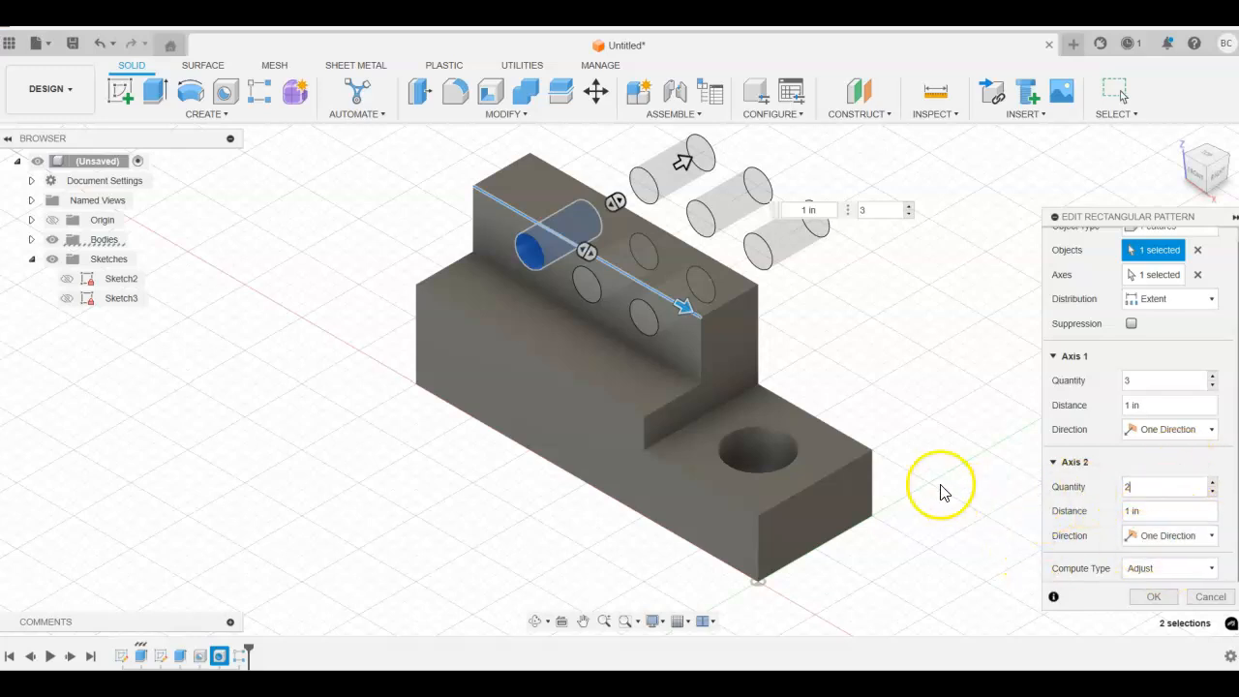
click(416, 324)
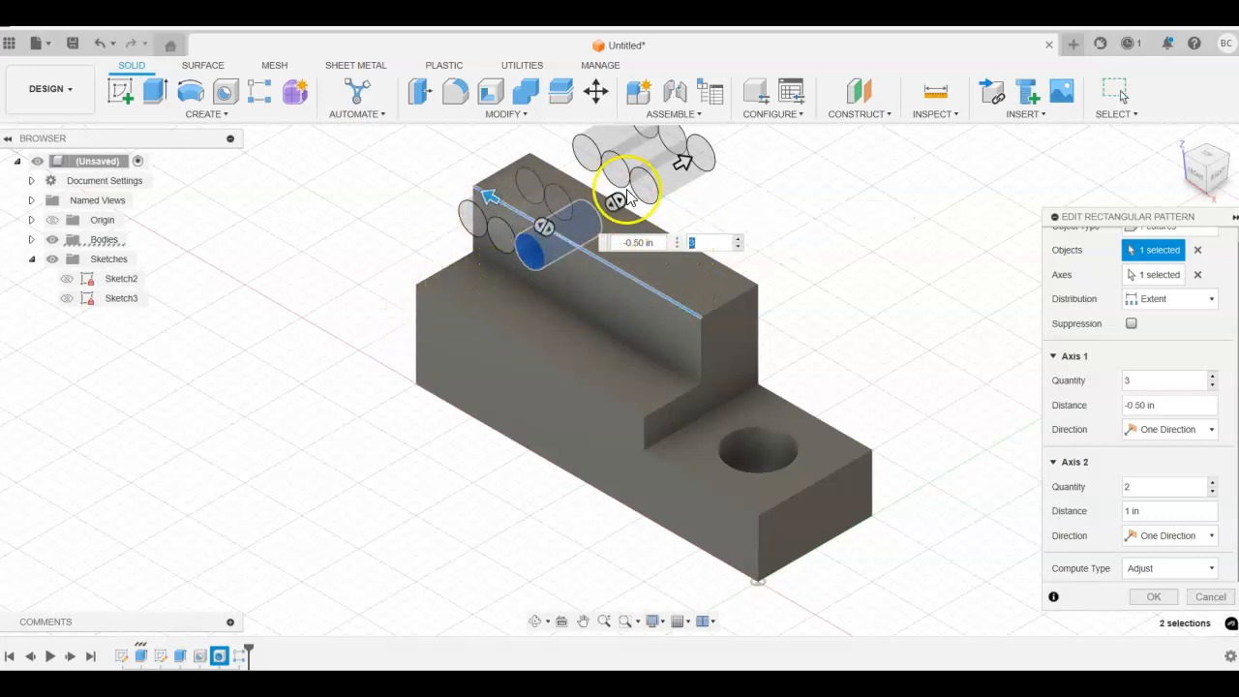
click(1212, 597)
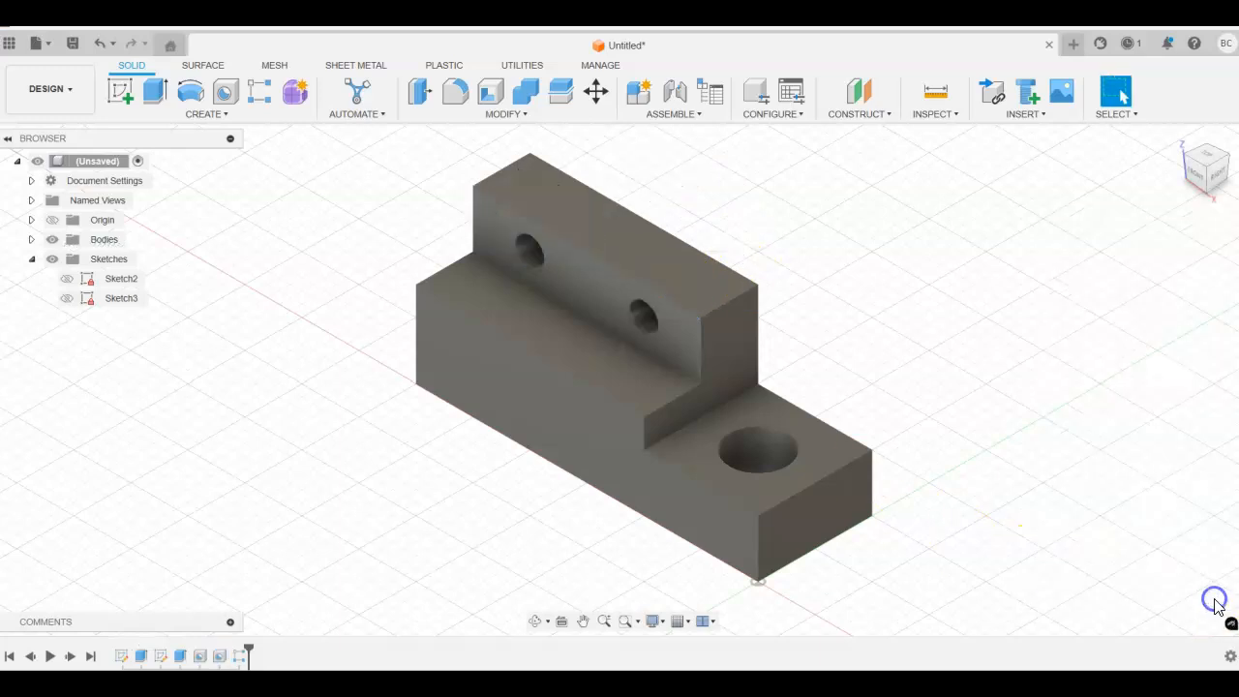
Step: Delete the rectangular pattern feature from the timeline
right_click(243, 658)
click(277, 538)
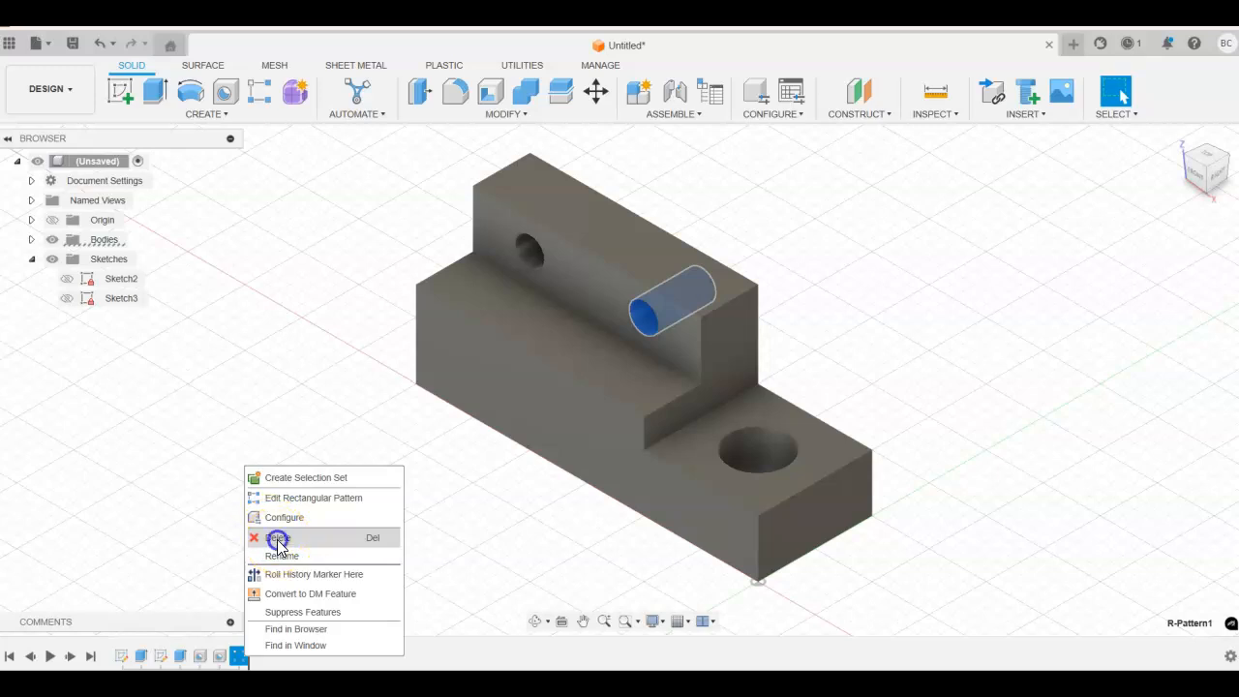
Step: Start a new Rectangular Pattern with Features as the object type
click(1197, 177)
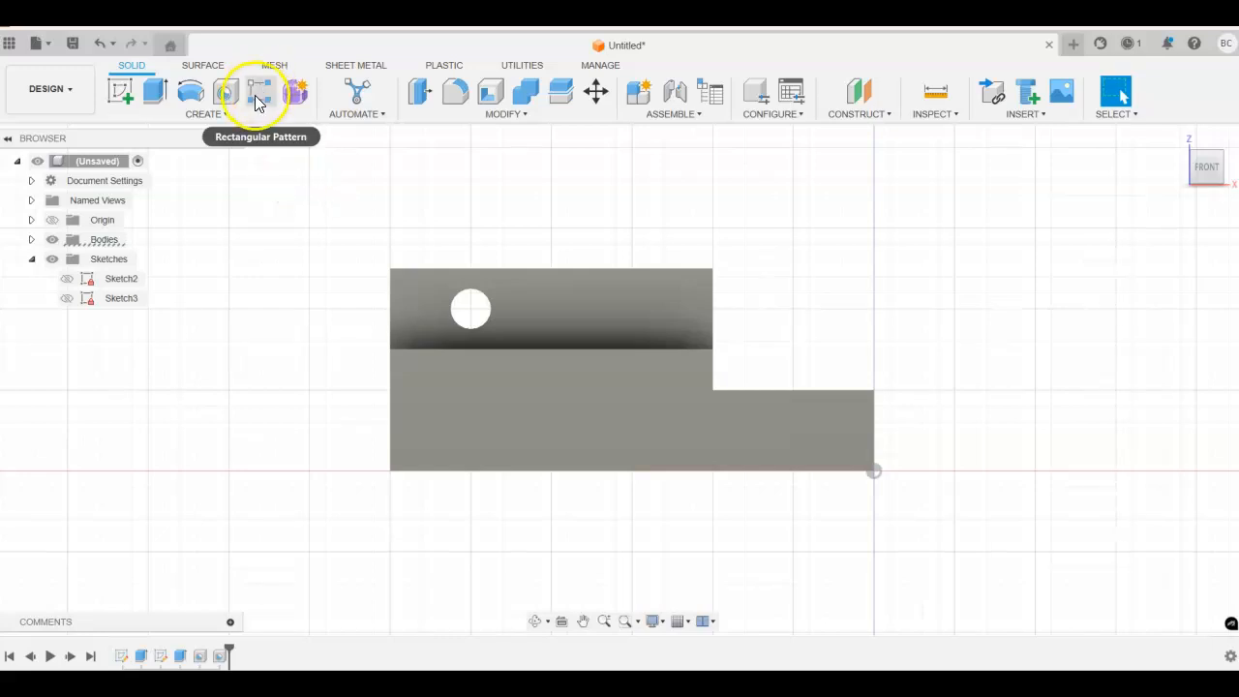
click(258, 97)
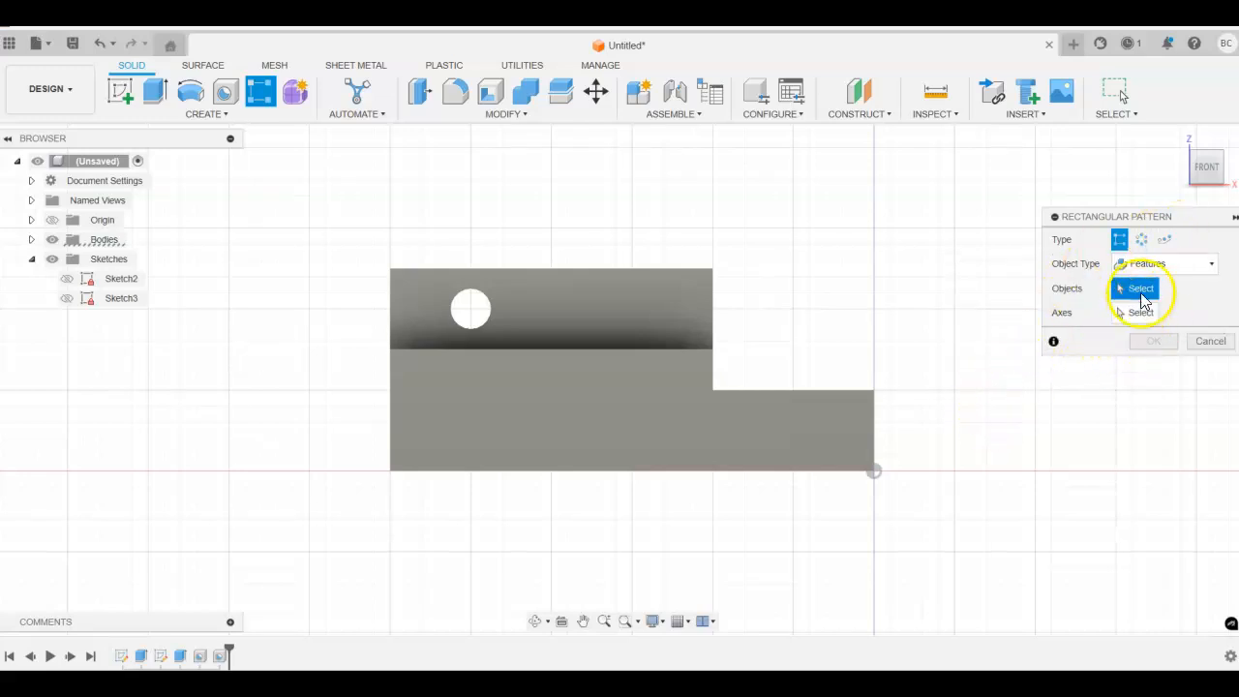
click(1210, 263)
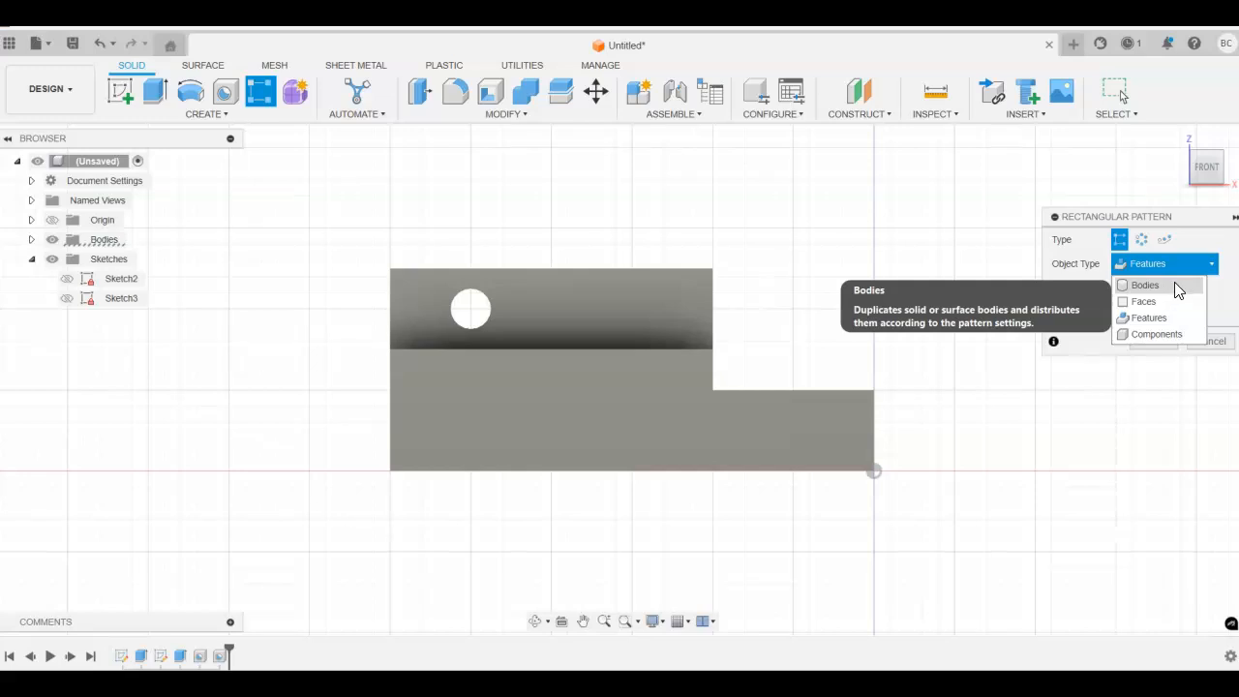
click(1179, 325)
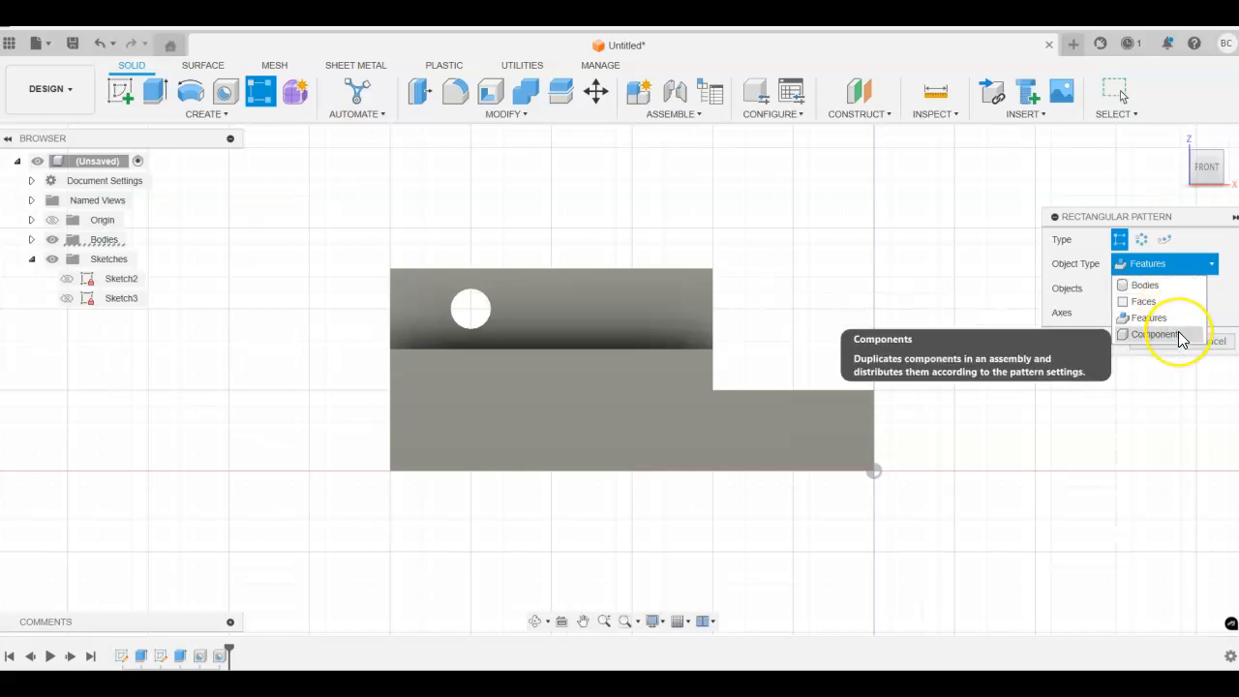
click(1176, 335)
click(1176, 339)
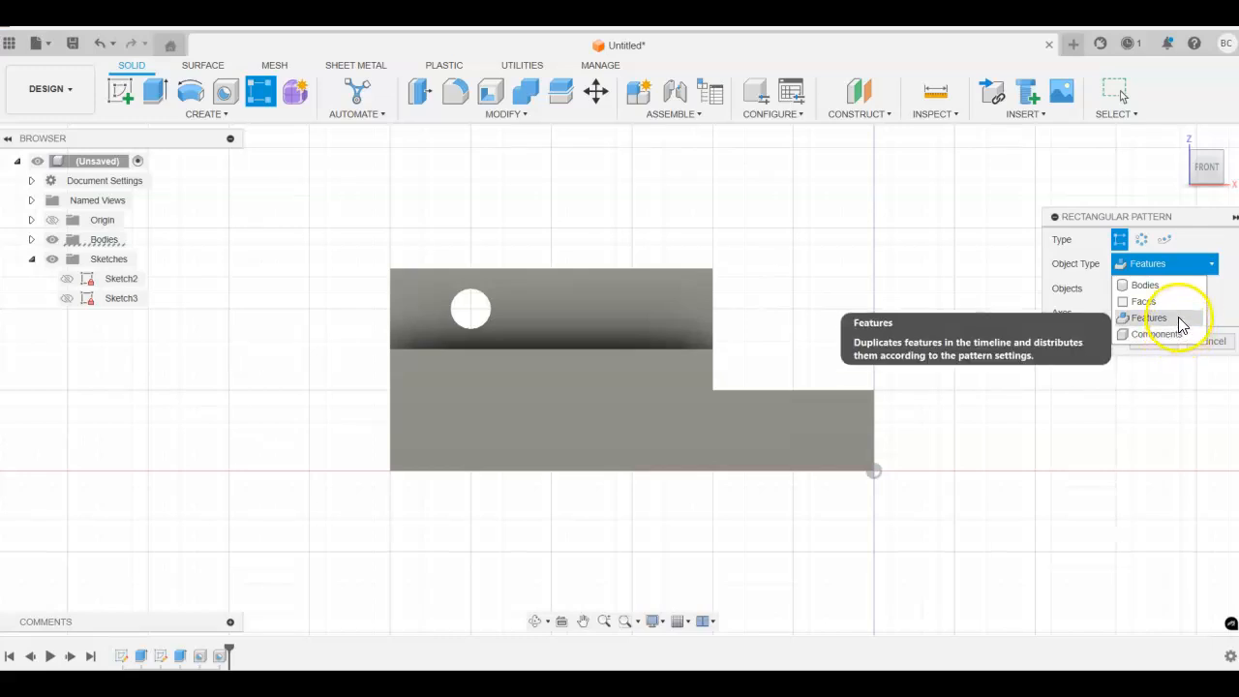
click(1177, 319)
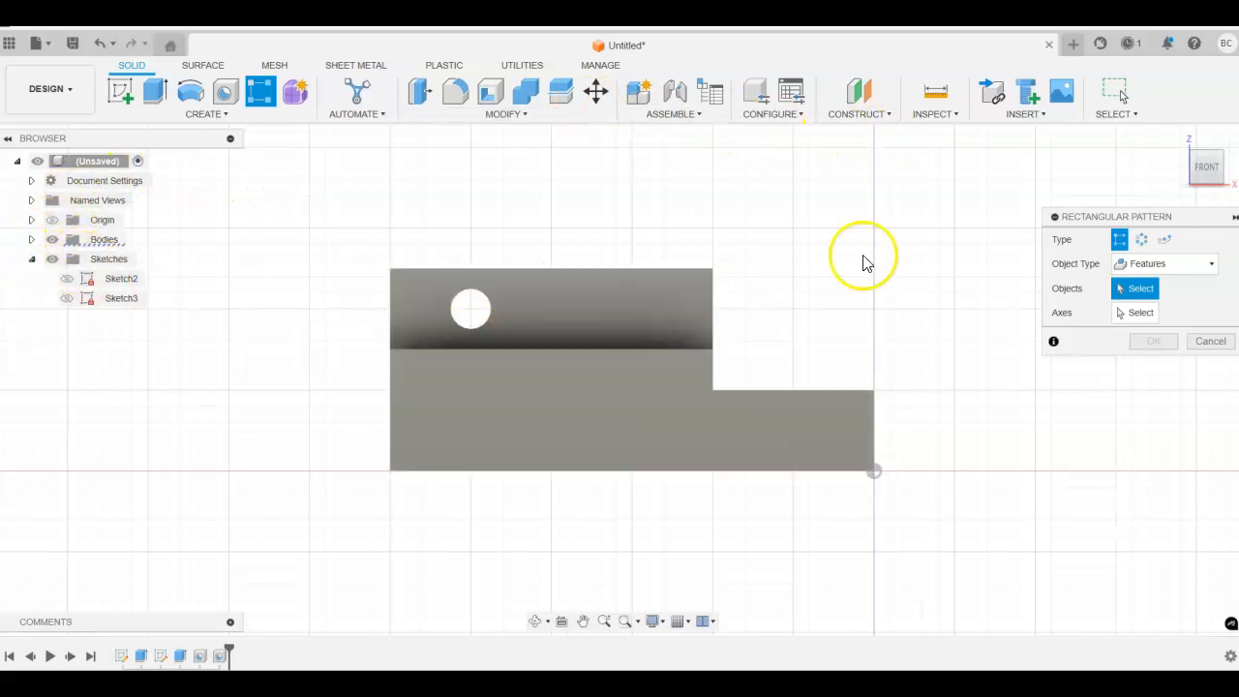
Step: Select the side hole feature as the object to pattern
click(1173, 141)
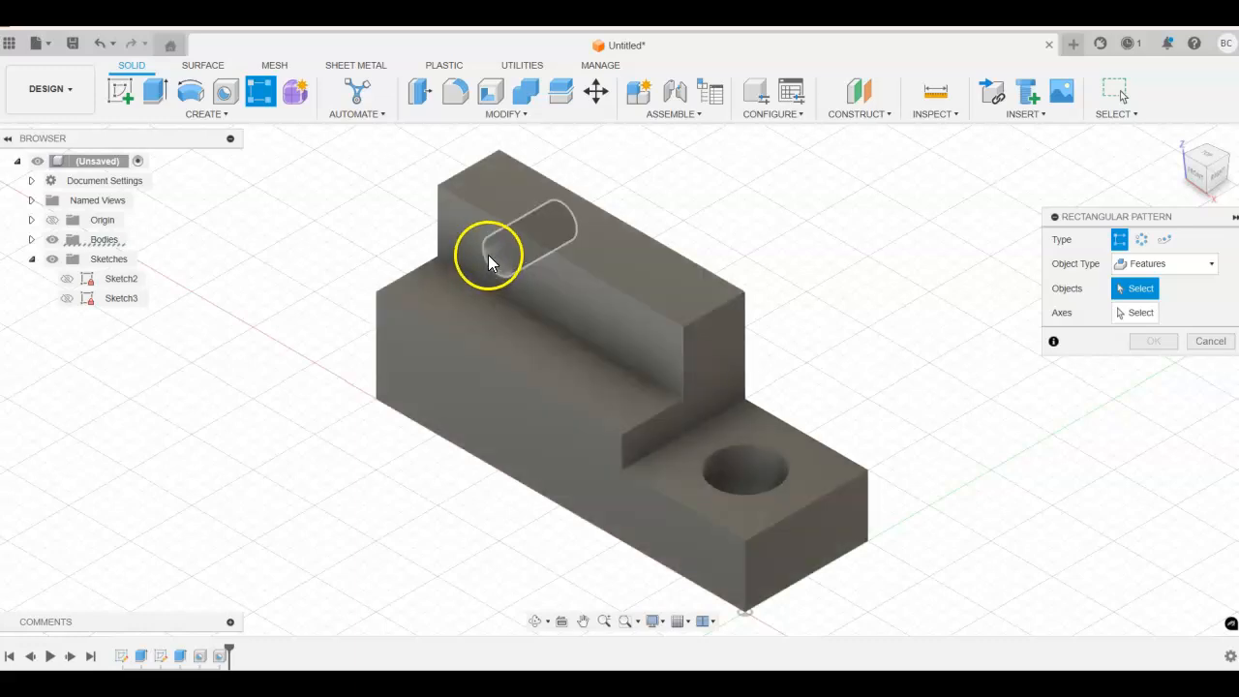
click(488, 260)
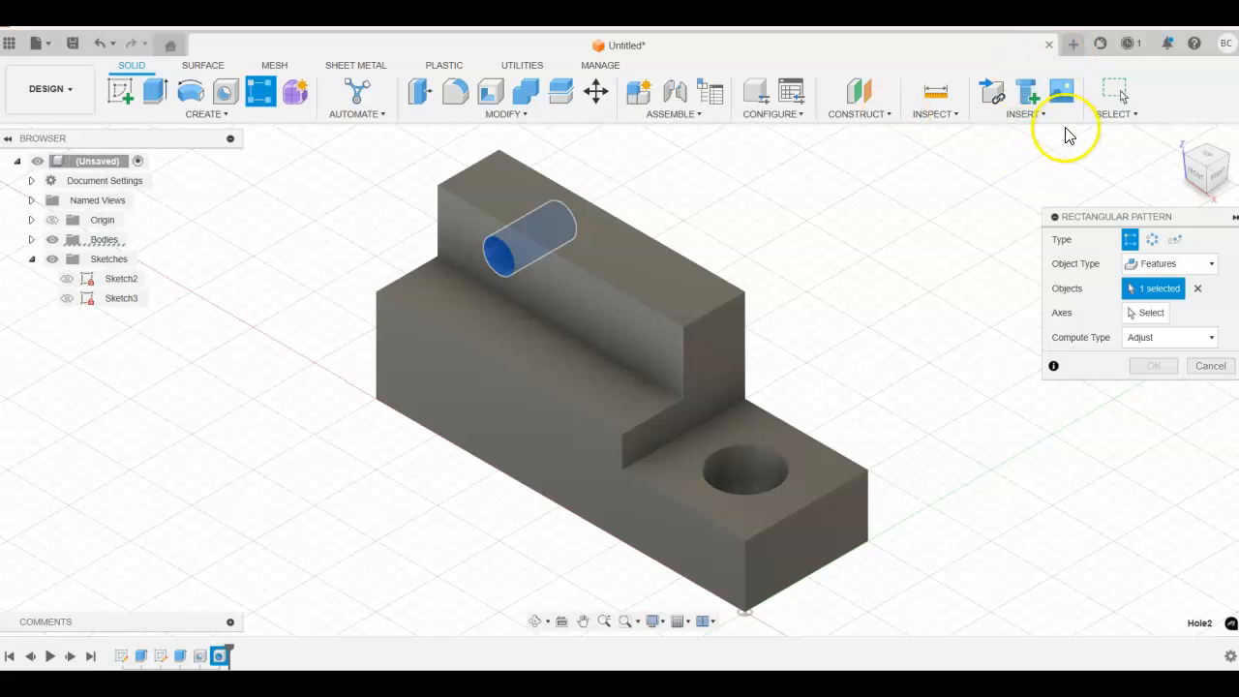
click(220, 657)
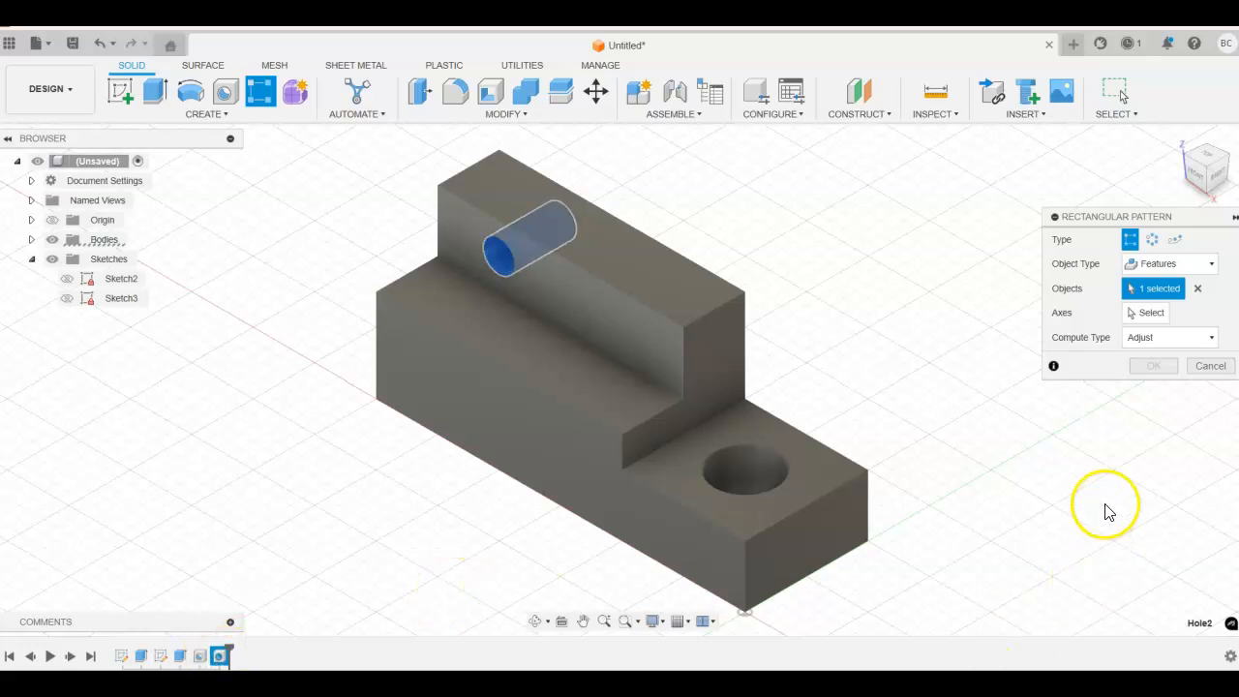
click(1198, 182)
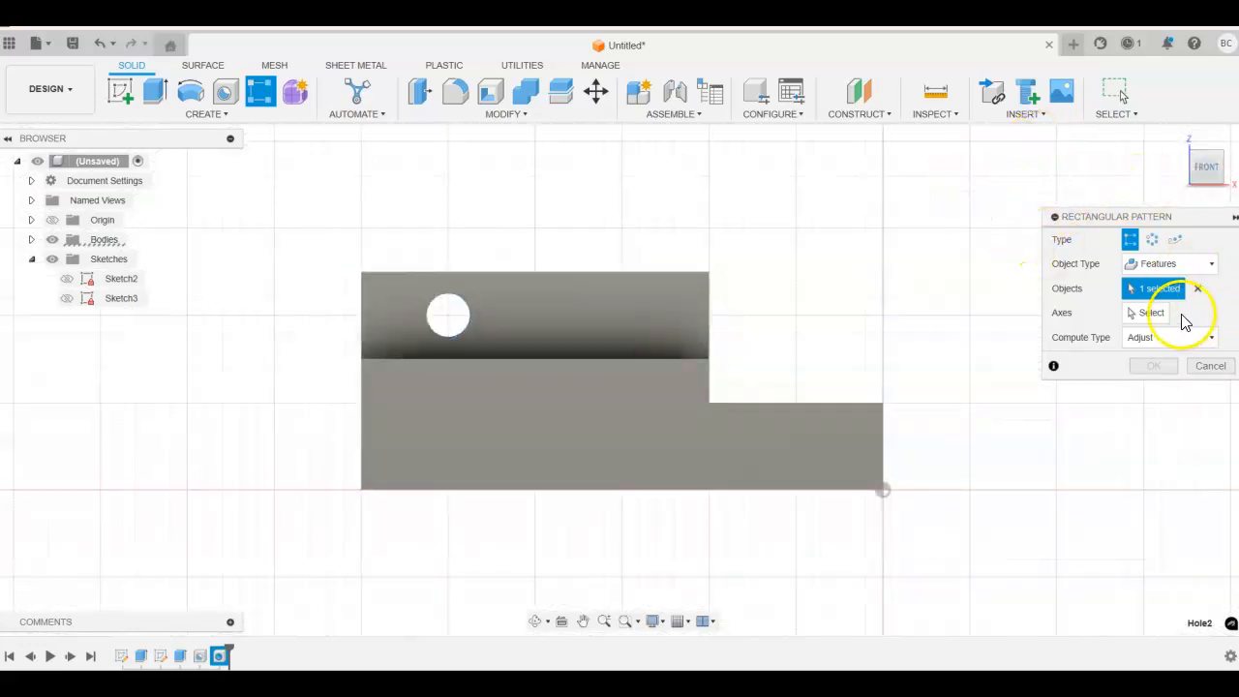
Step: Pick the block's top edge as the pattern axis and set the first axis distance to 1 in
click(1145, 312)
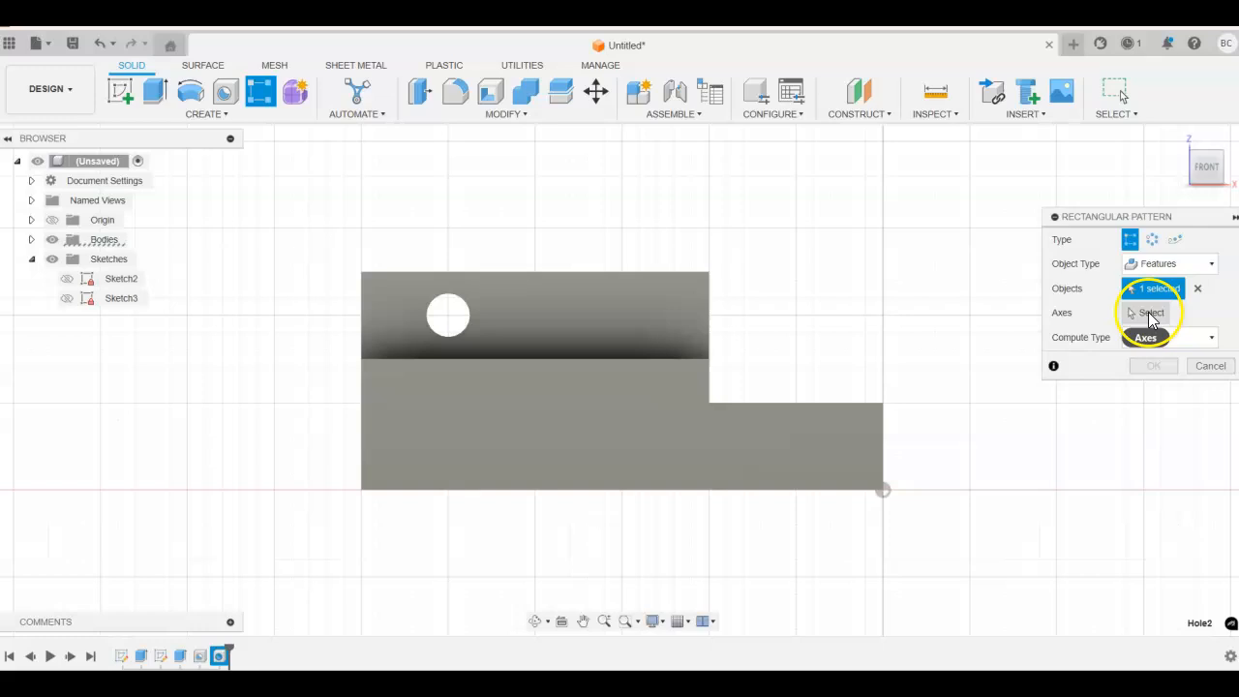
click(535, 274)
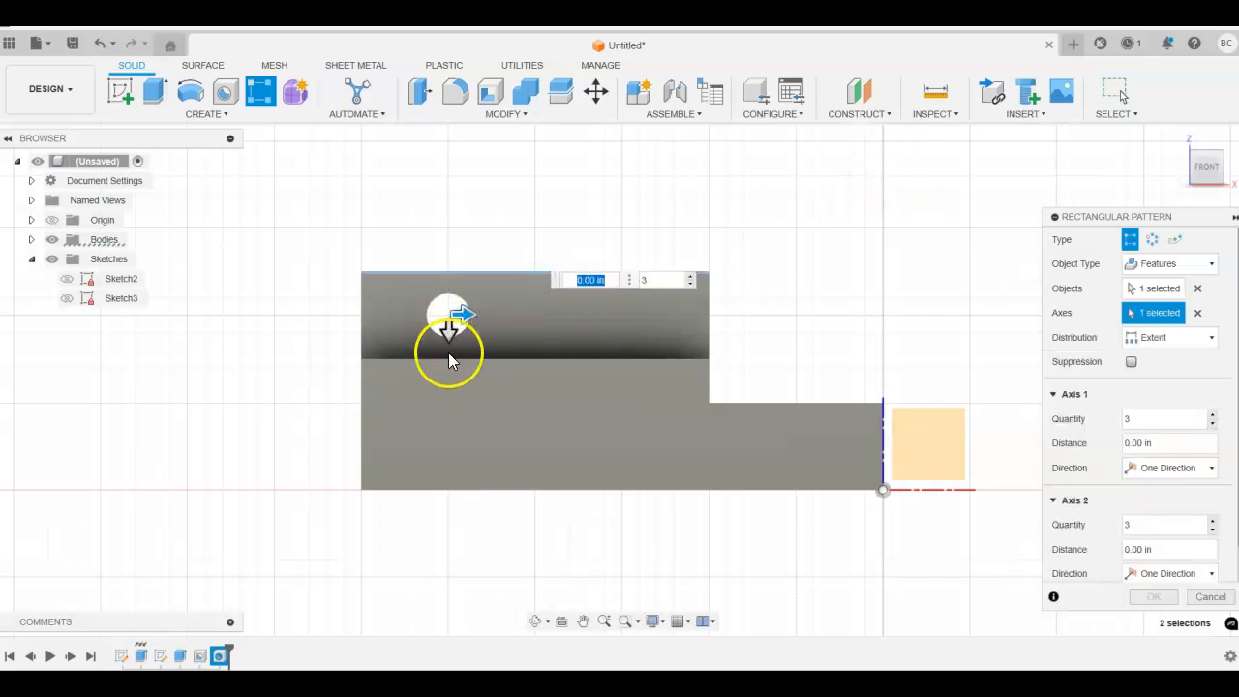
key(Tab)
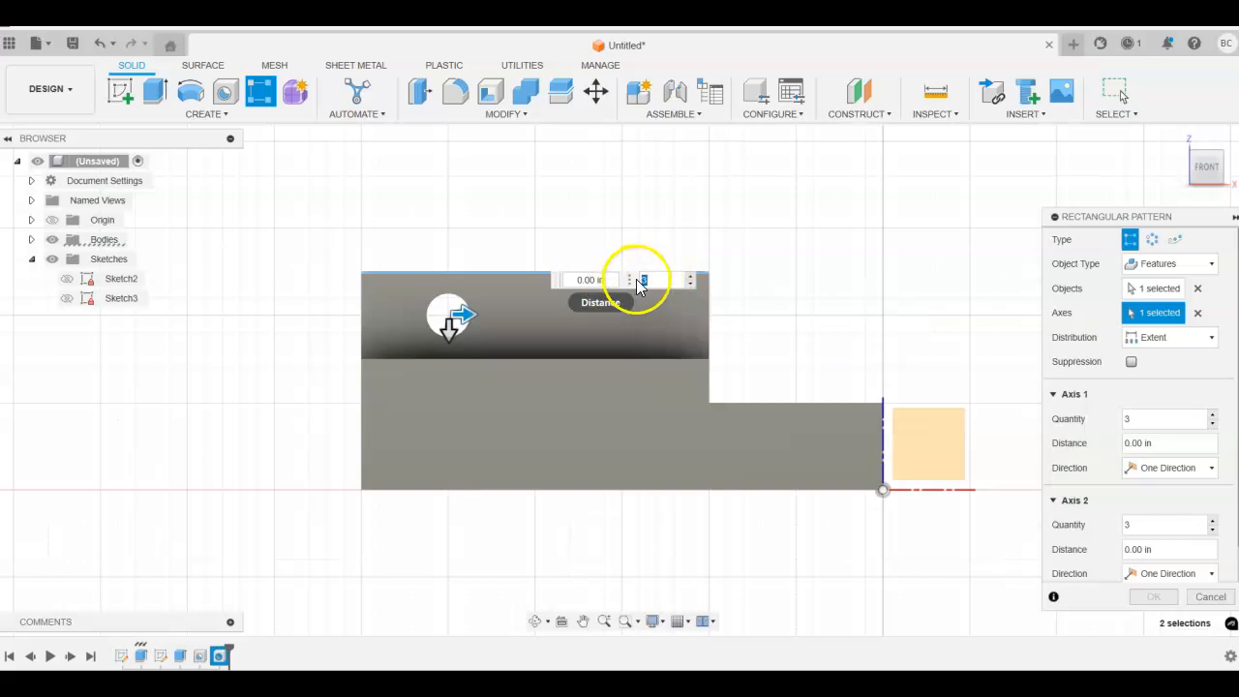
click(594, 279)
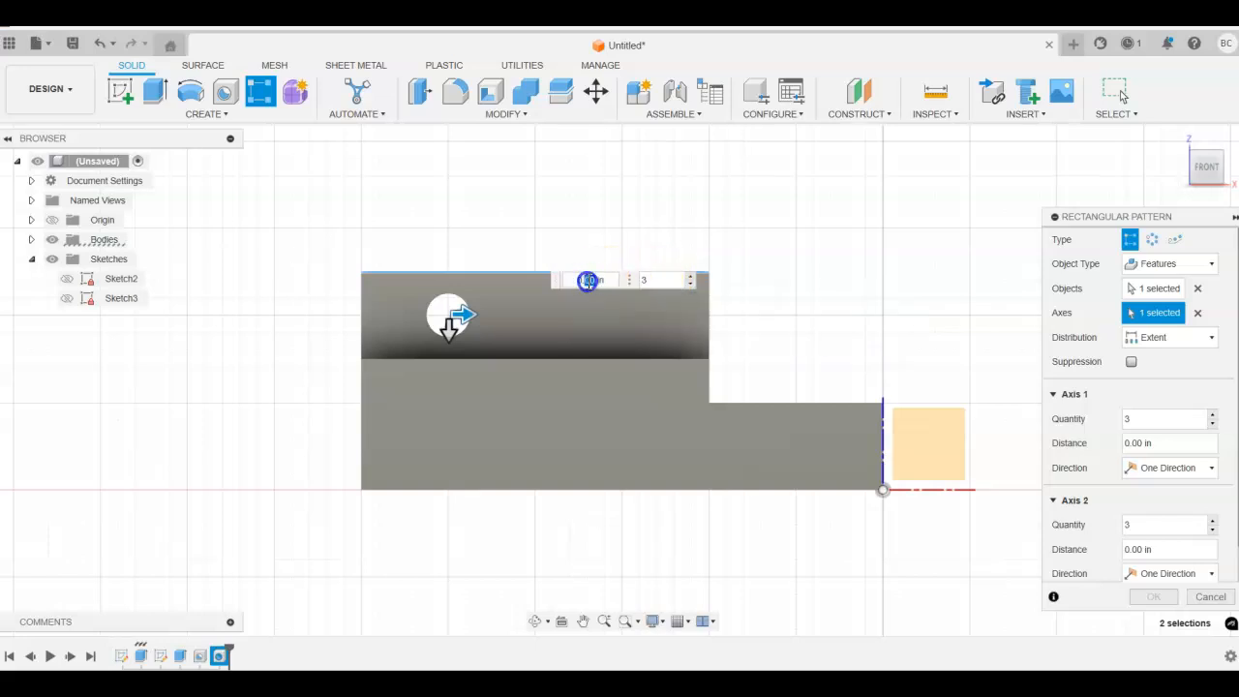
key(Return)
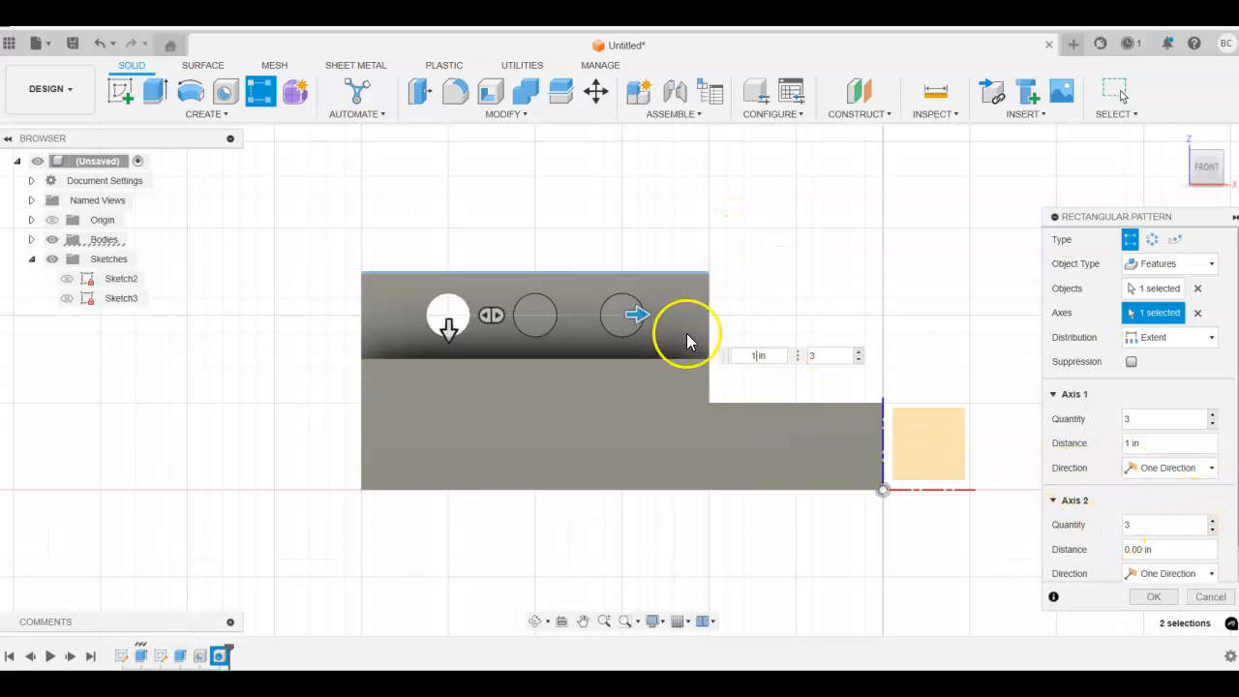
Step: Set the second axis distance to 1 in and finish the three-by-three rectangular pattern of the side hole
drag(445, 317, 437, 461)
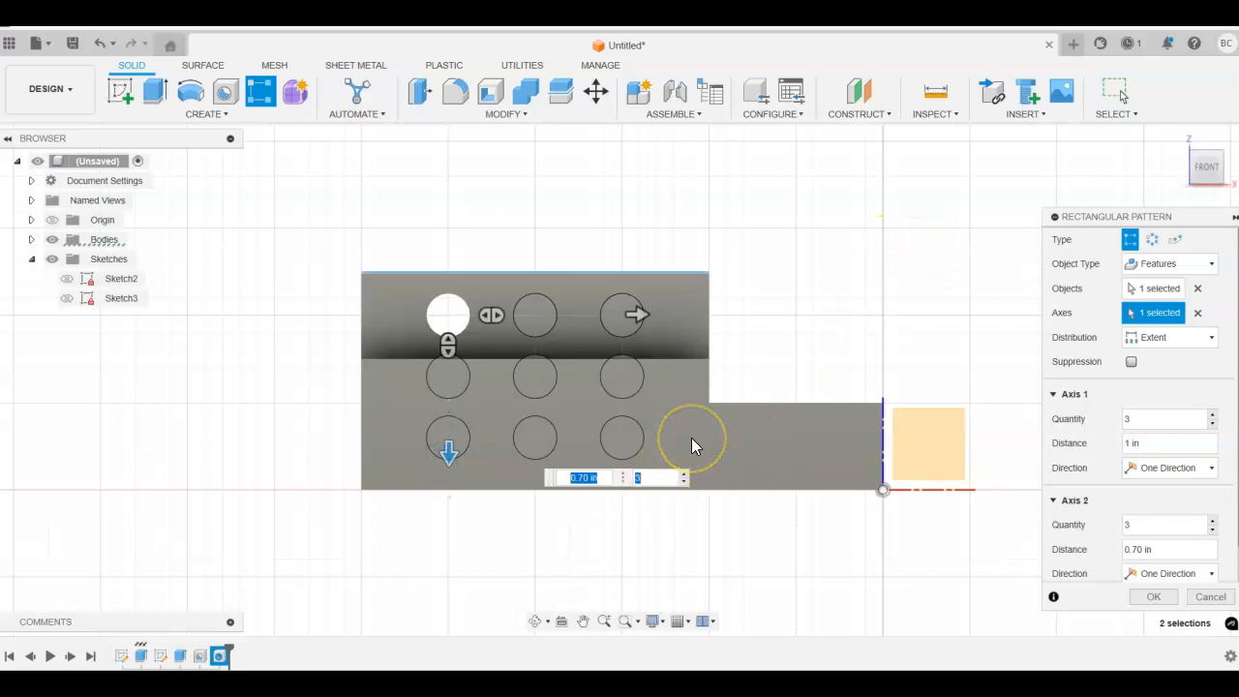
text(2)
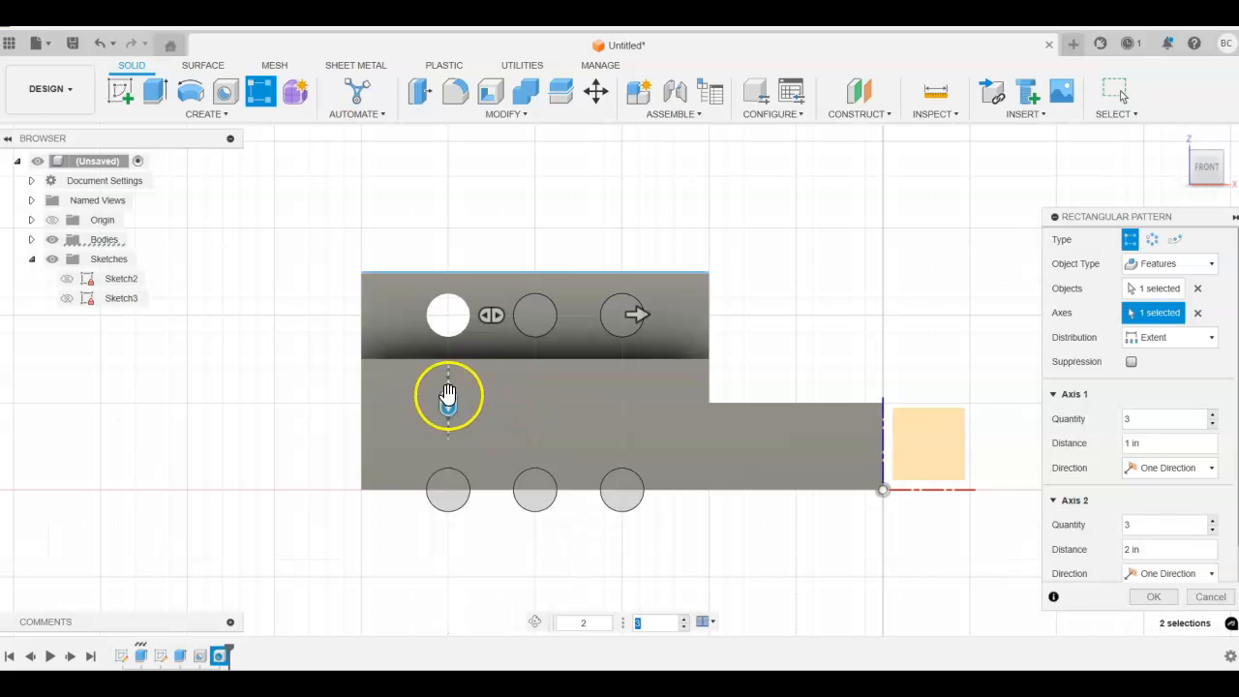
drag(449, 394, 448, 402)
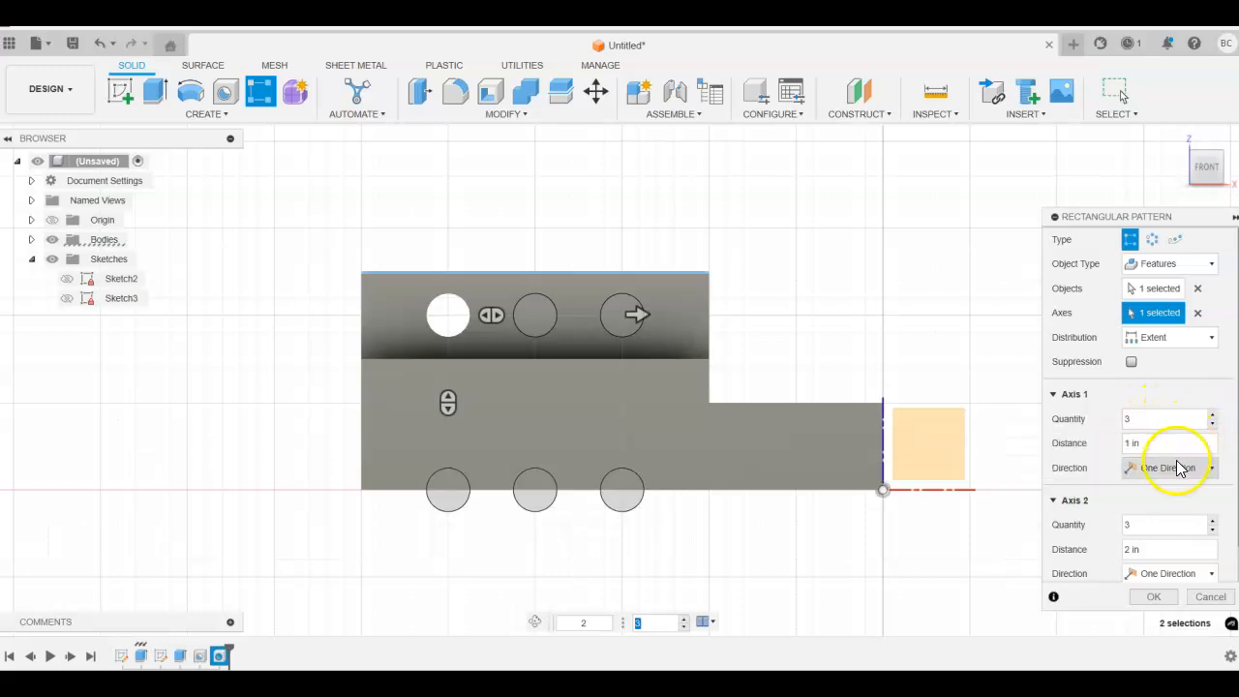
scroll(1175, 533, down, 1)
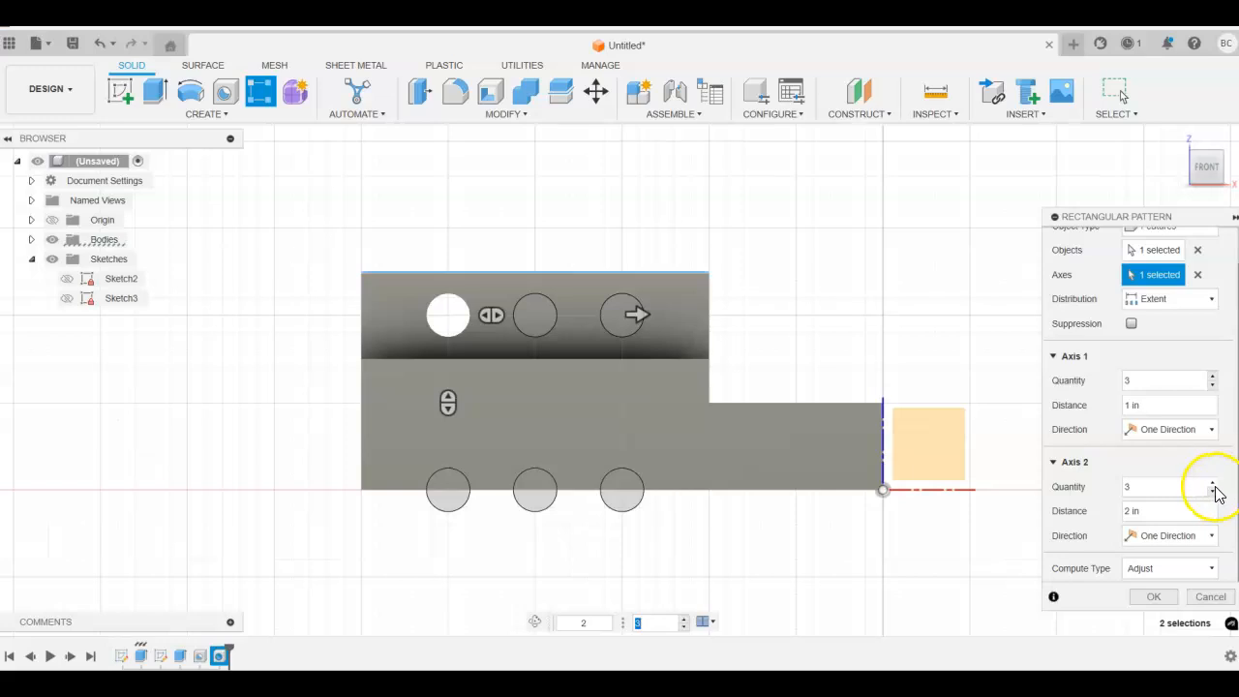
click(1128, 514)
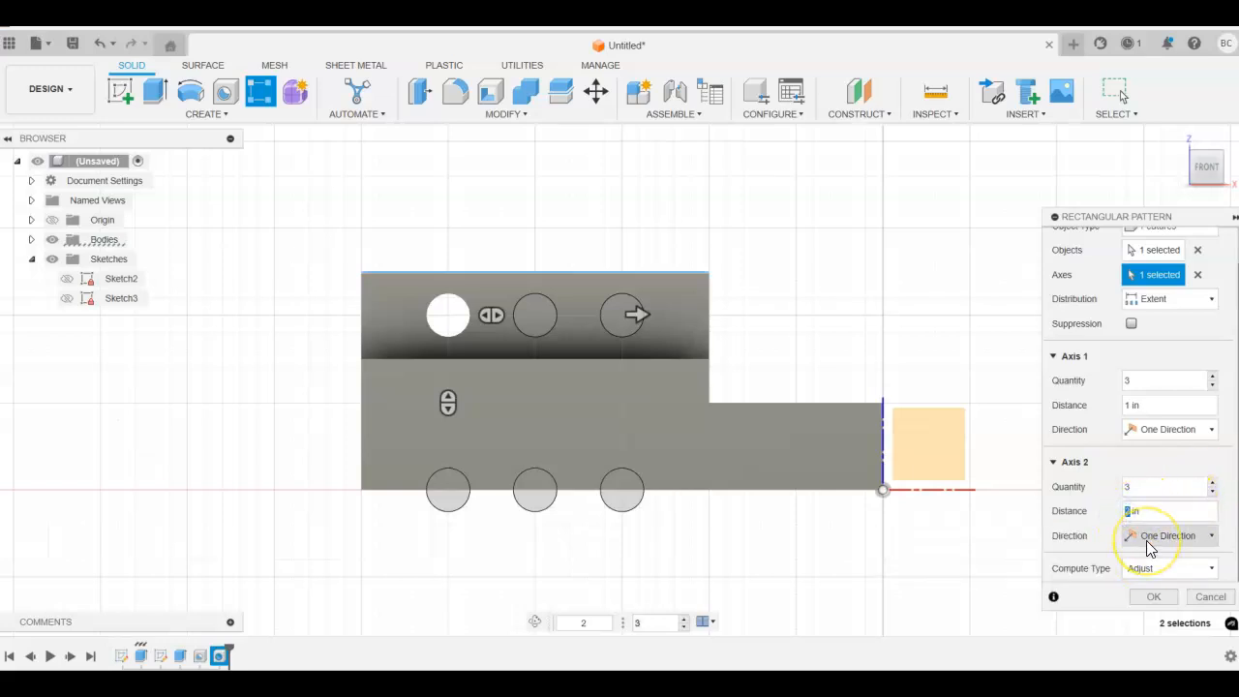
text(1)
click(1179, 510)
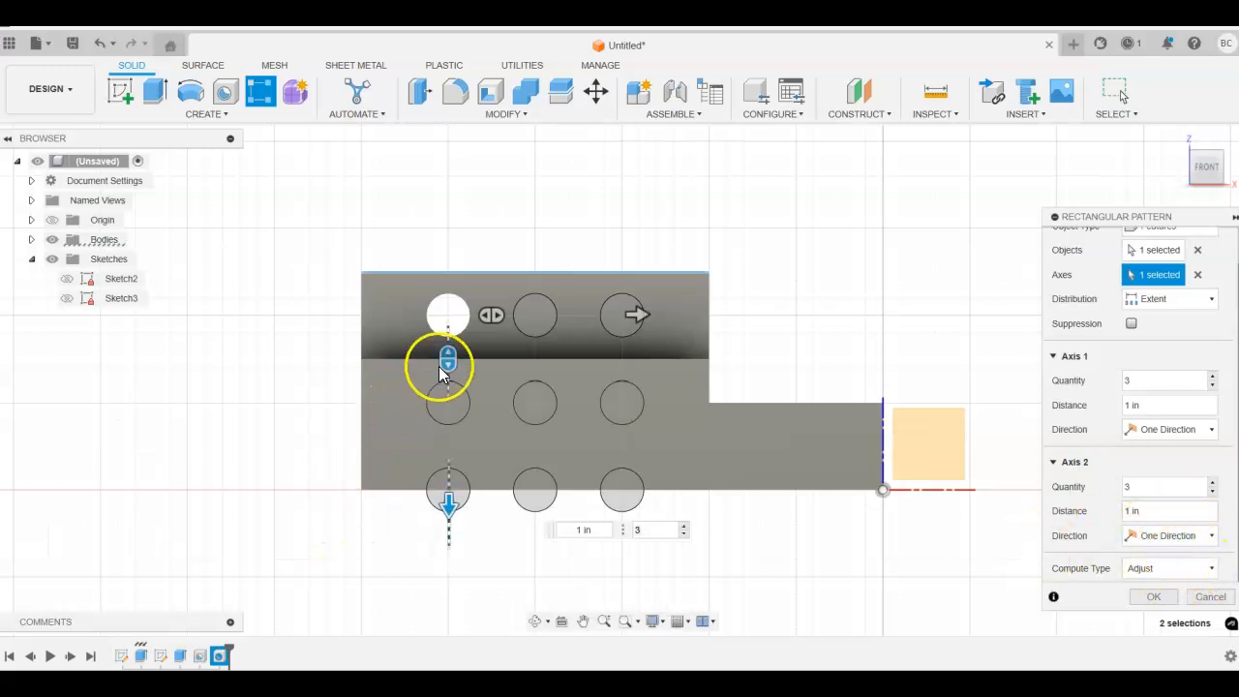
click(575, 529)
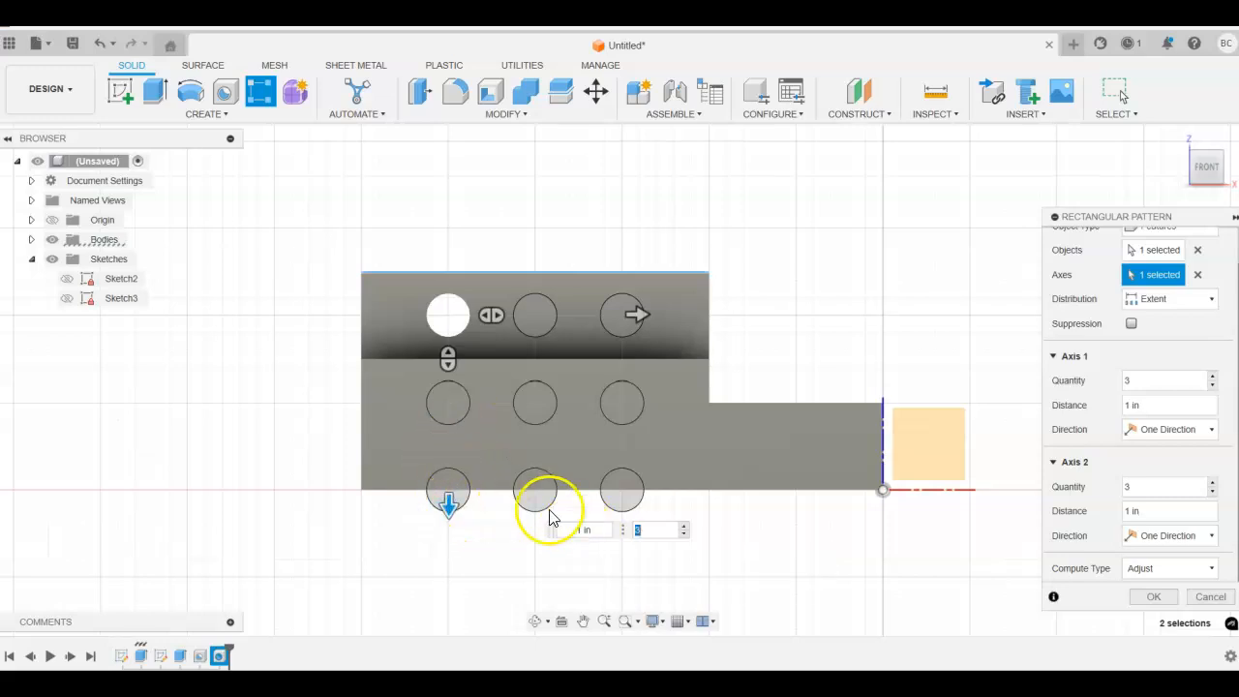
click(576, 530)
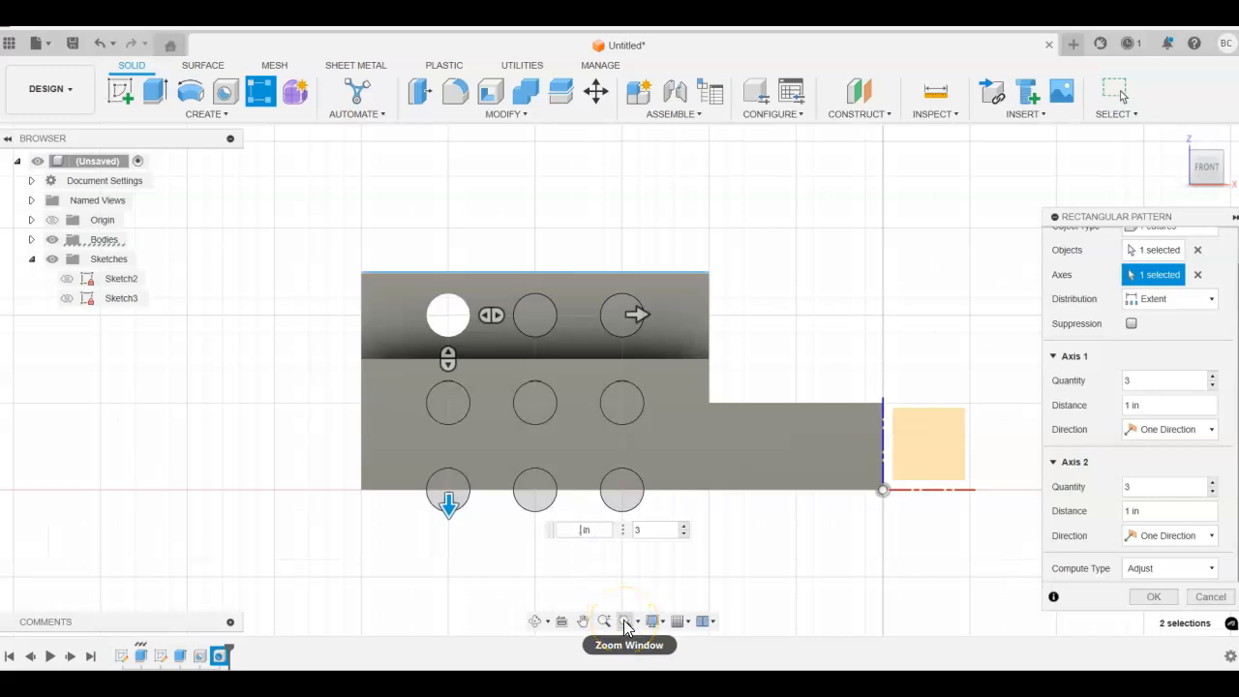
click(624, 625)
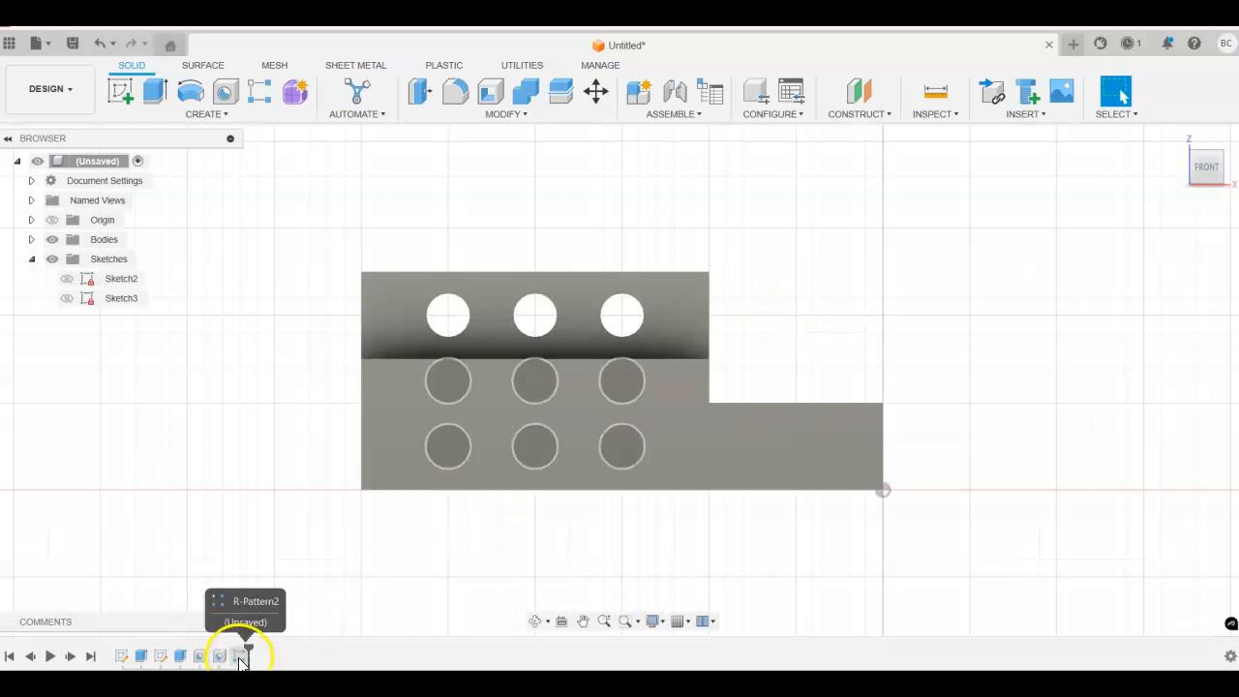
Step: Examine the patterned holes from the back of the block and reopen the pattern settings for review without changes
shift+middle_drag(996, 451, 993, 515)
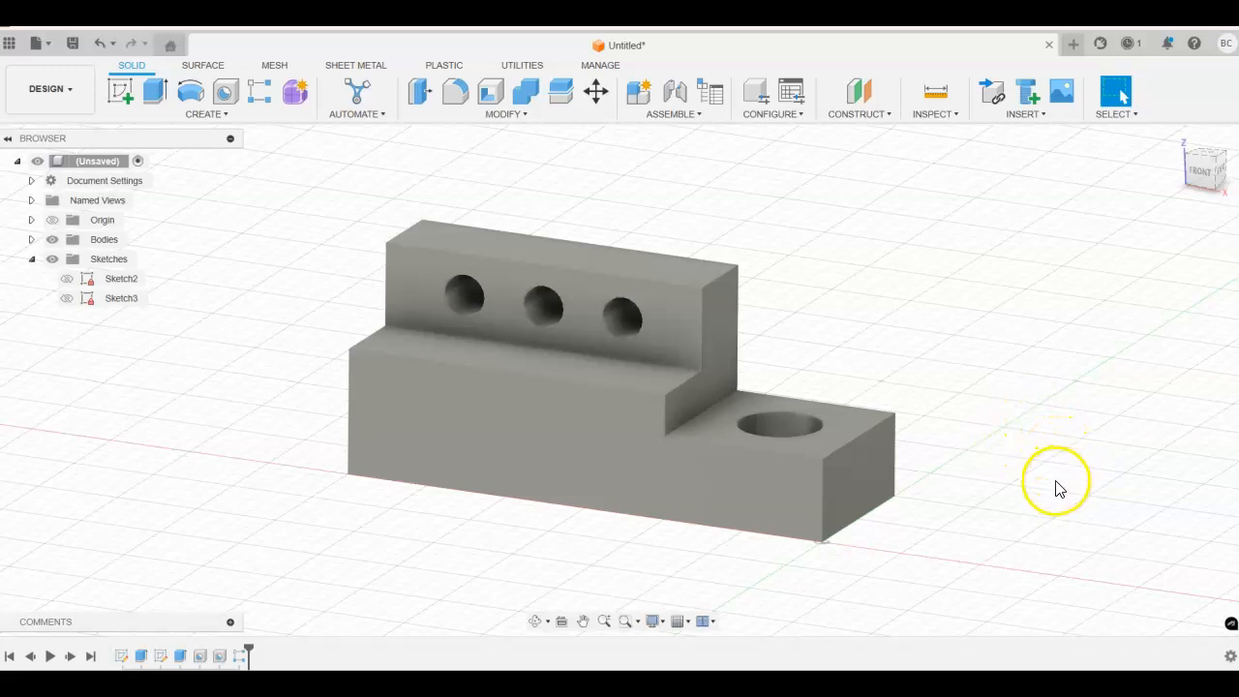
shift+middle_drag(1057, 474, 855, 548)
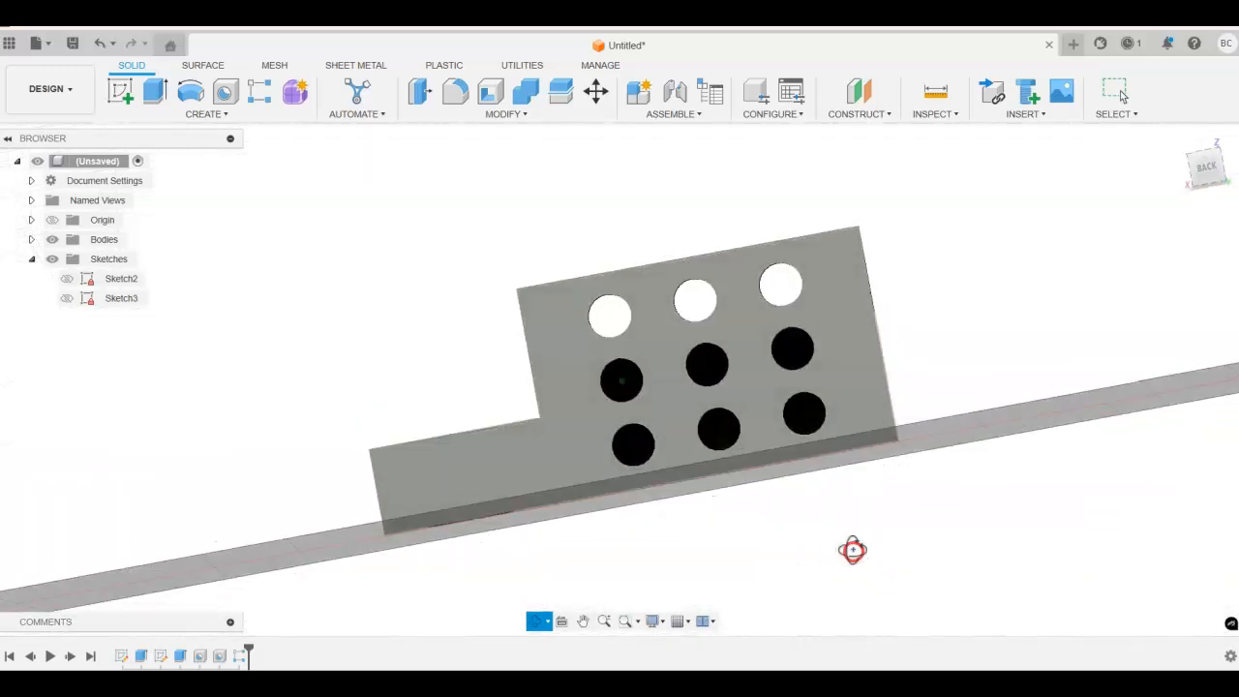
click(709, 385)
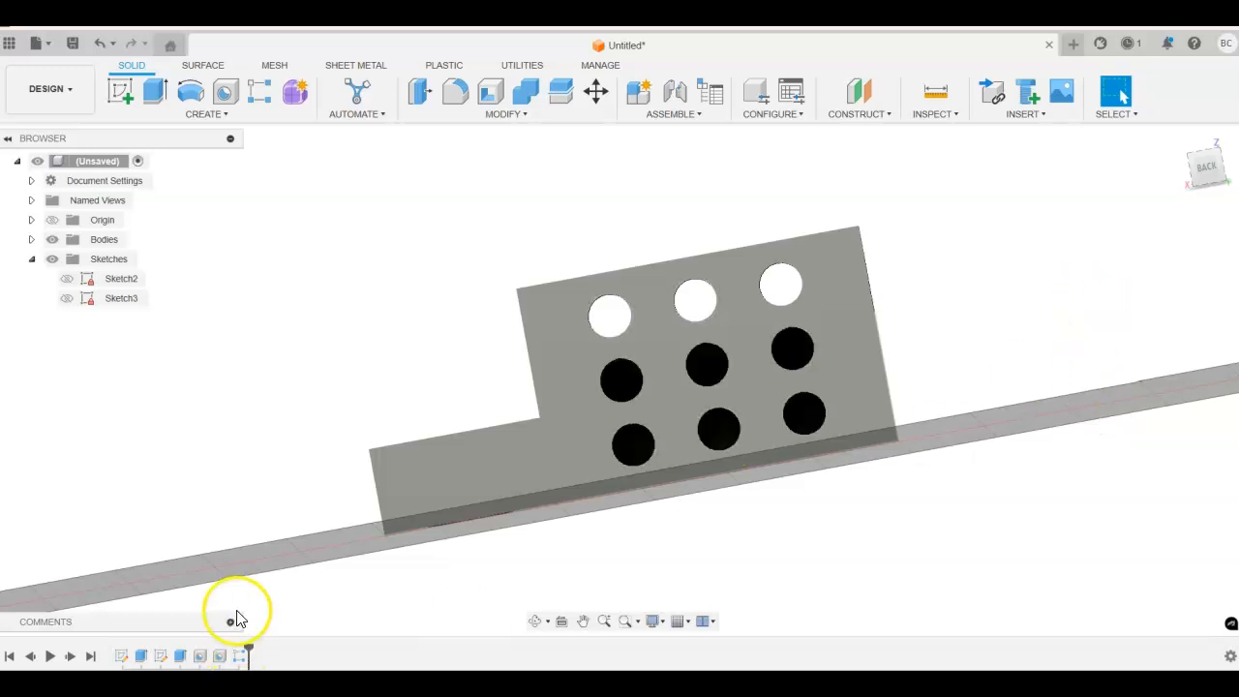
right_click(240, 658)
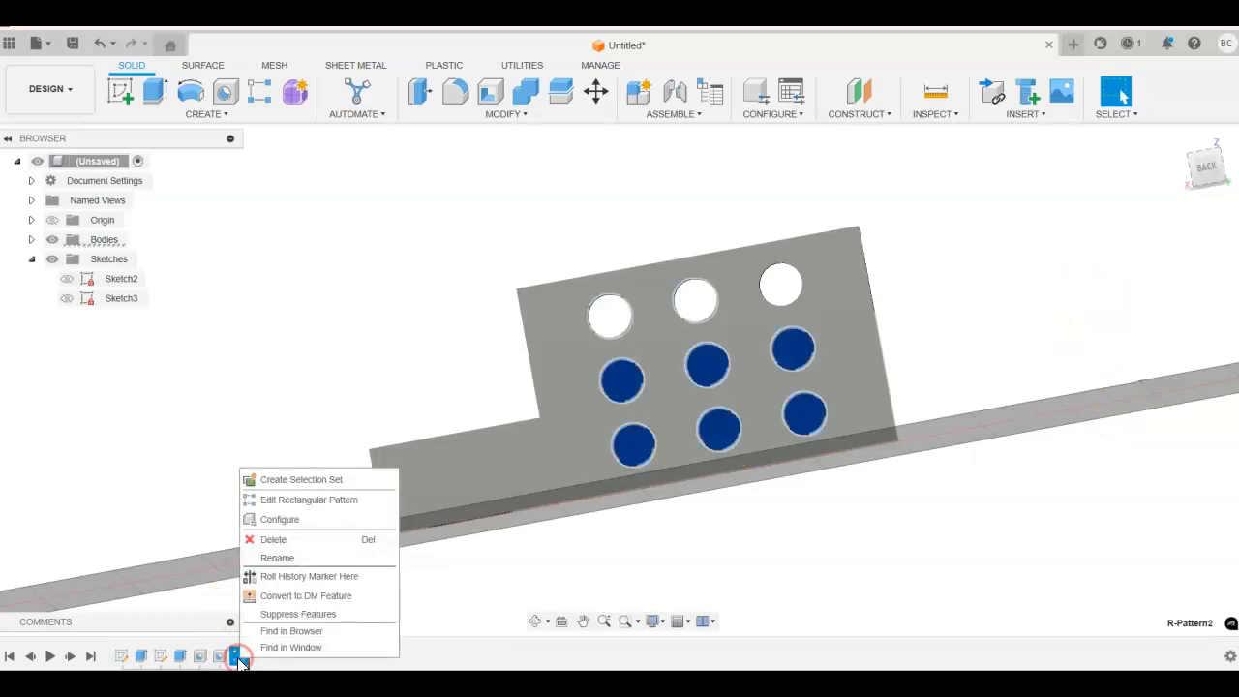
click(284, 500)
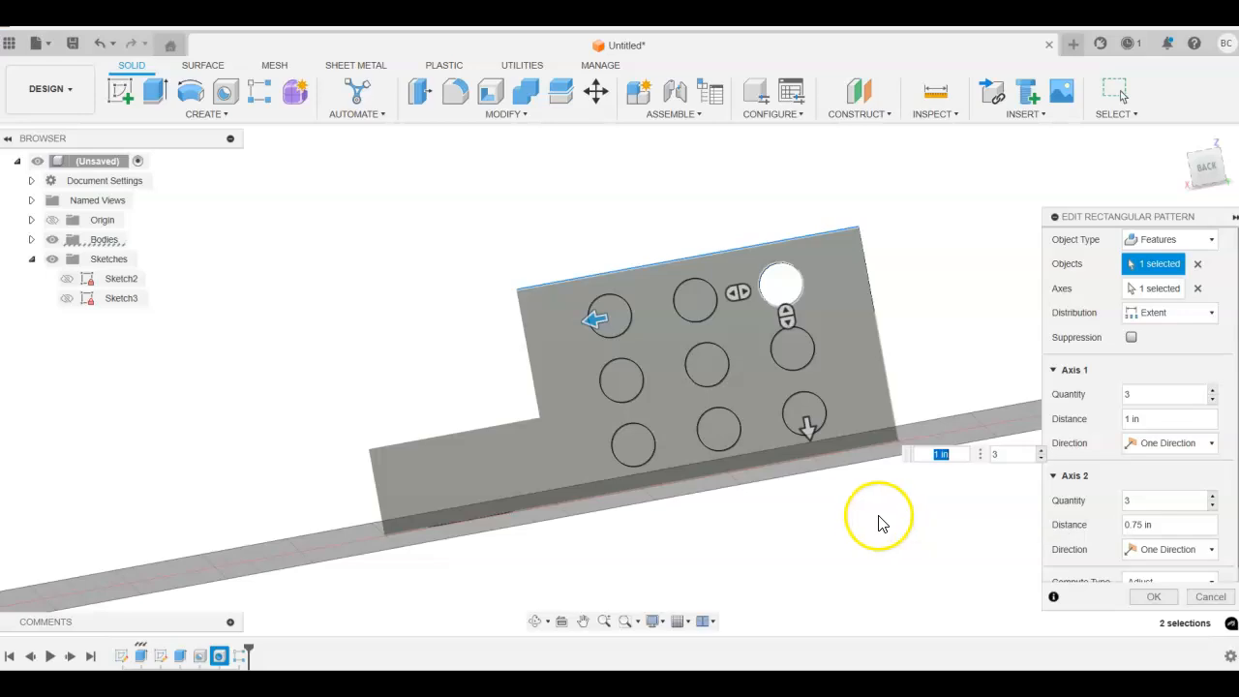
shift+middle_drag(874, 534, 1094, 553)
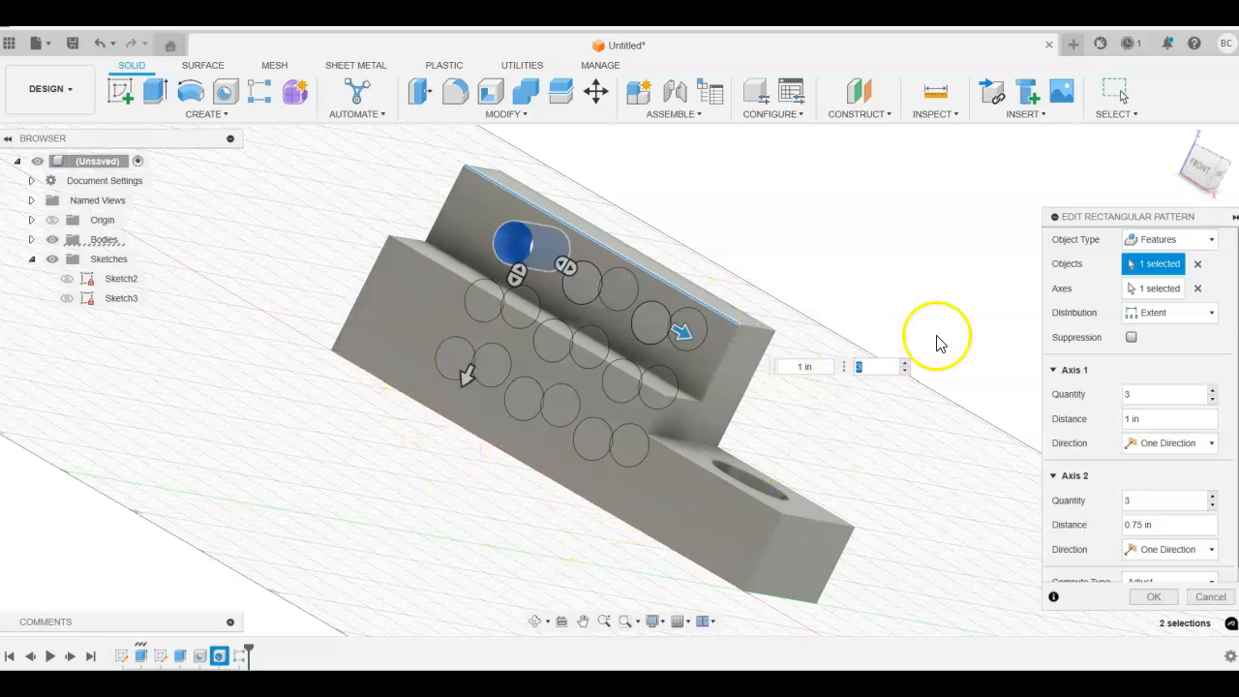
click(1155, 596)
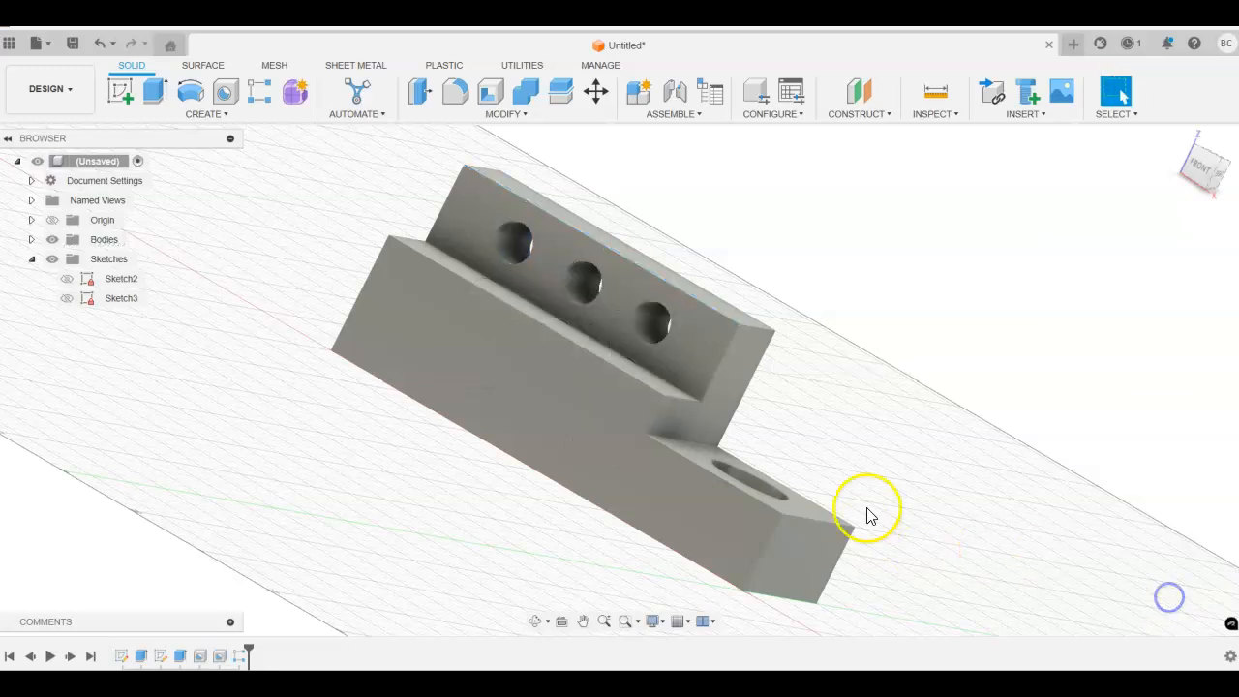
Step: Edit the side hole feature and change its extents from All to Distance
click(1178, 141)
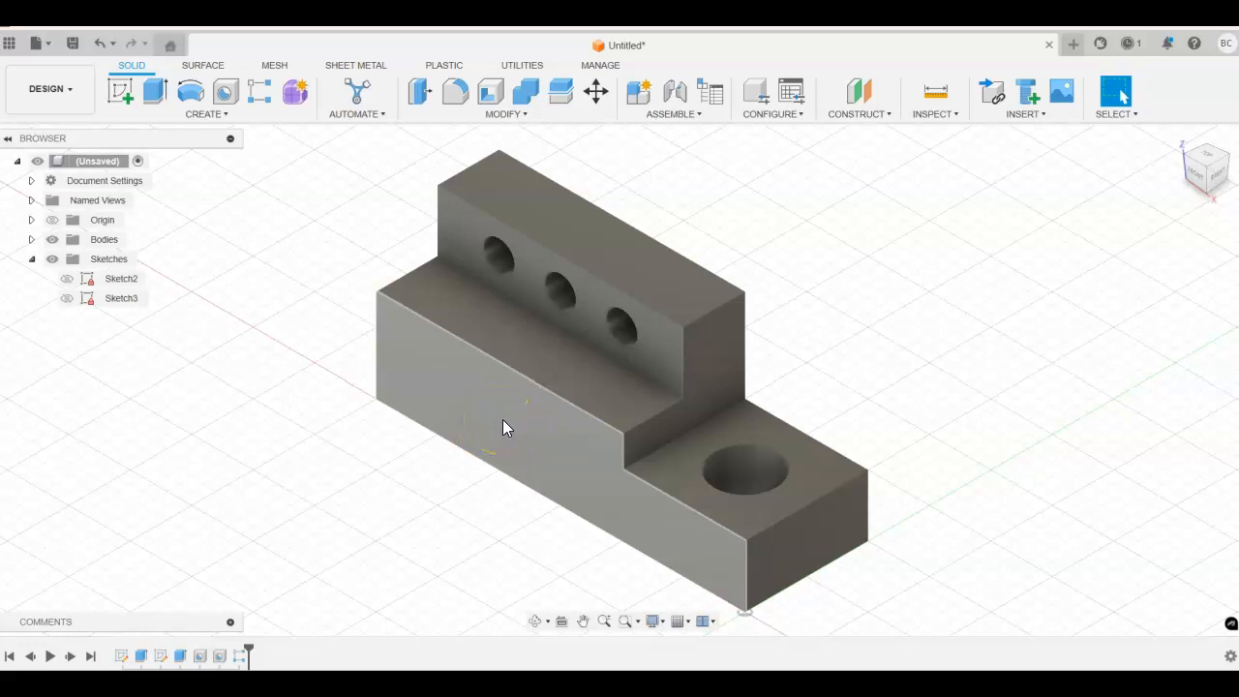
click(1229, 163)
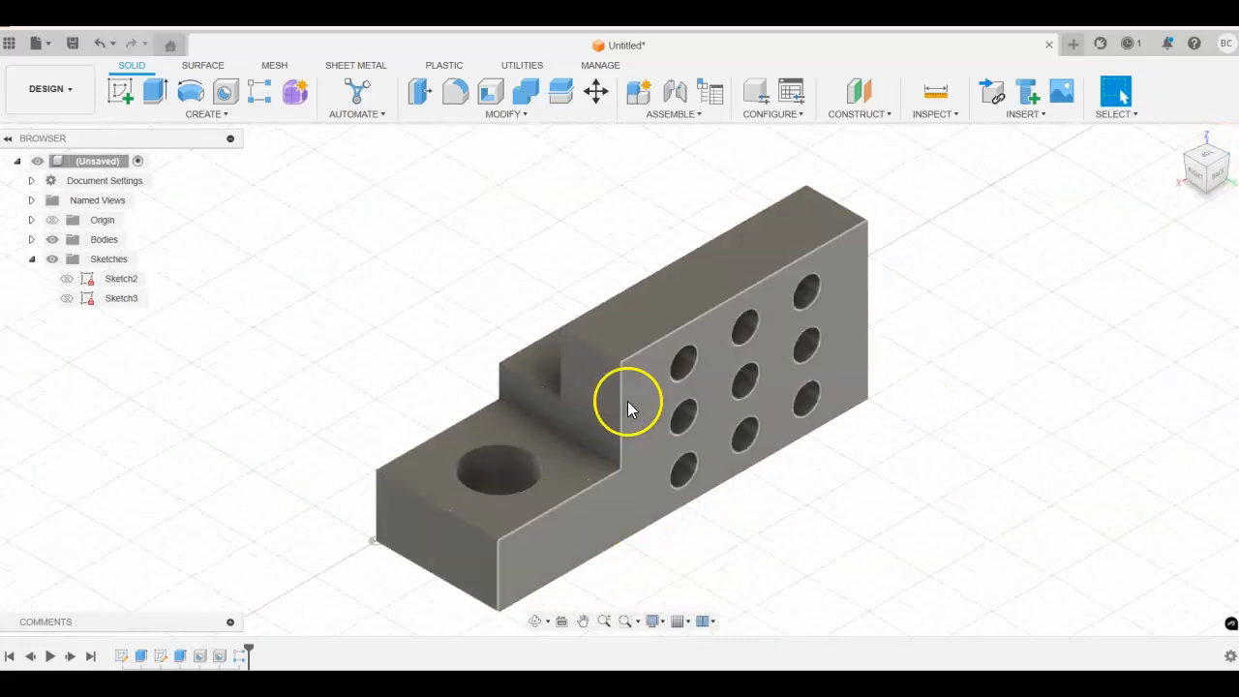
click(1177, 140)
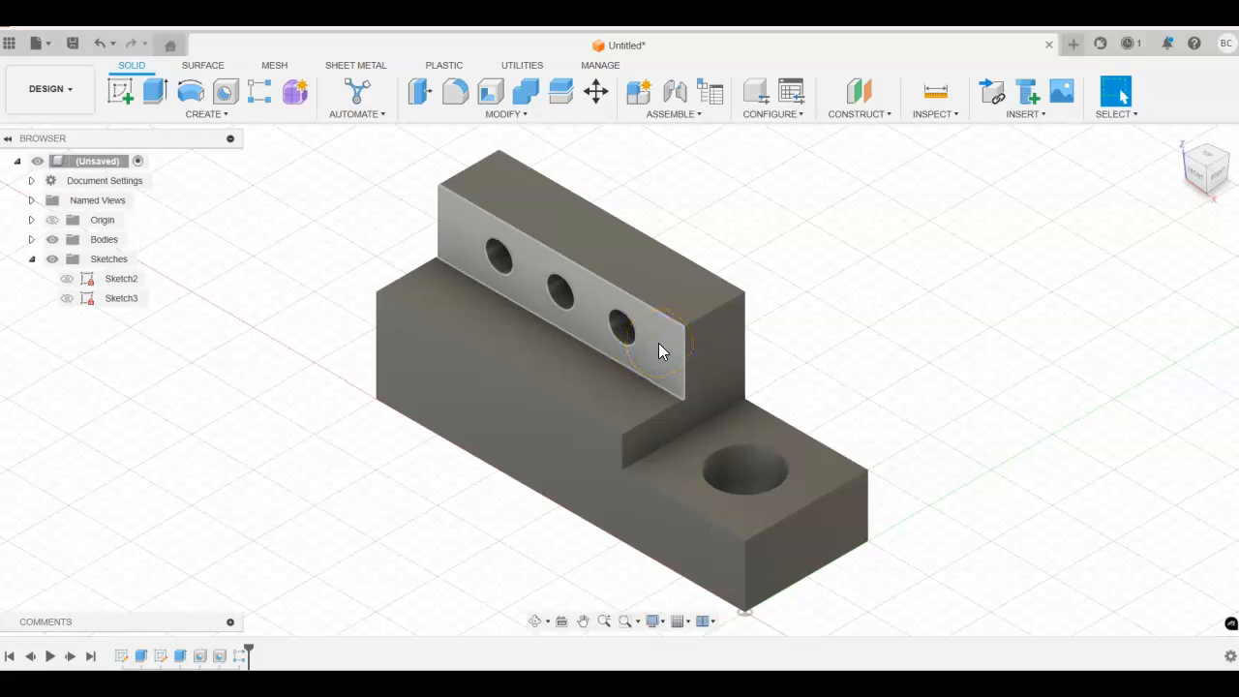
right_click(223, 660)
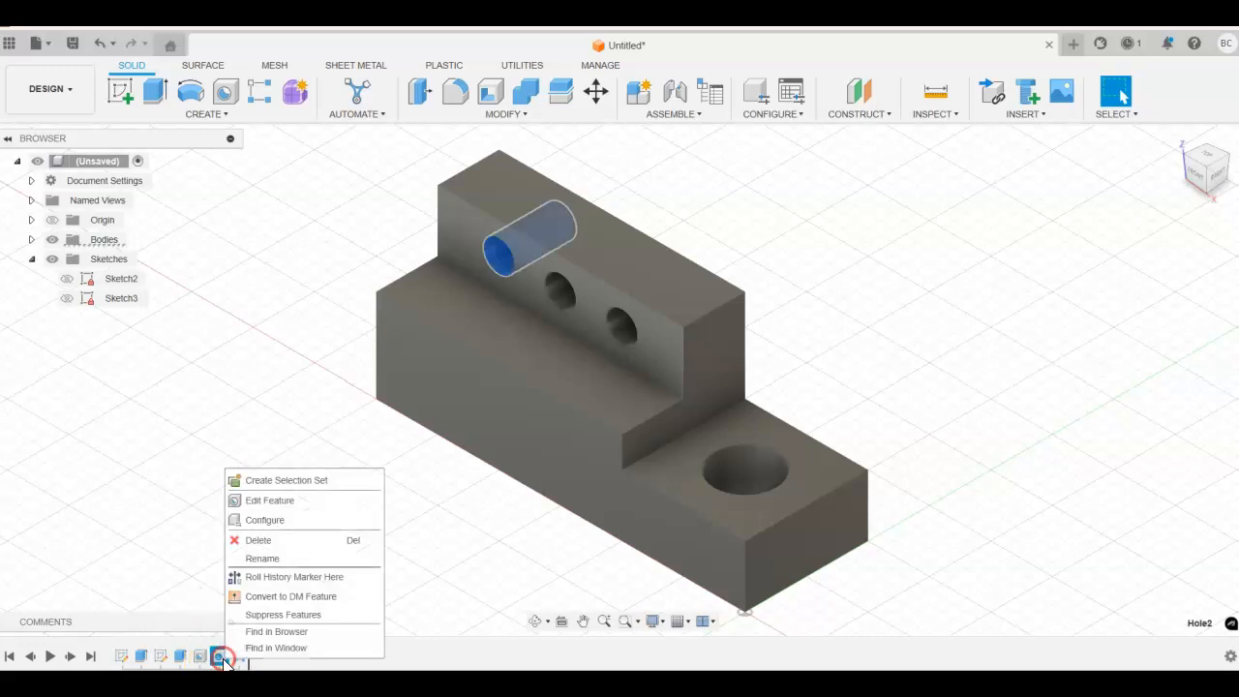
click(237, 500)
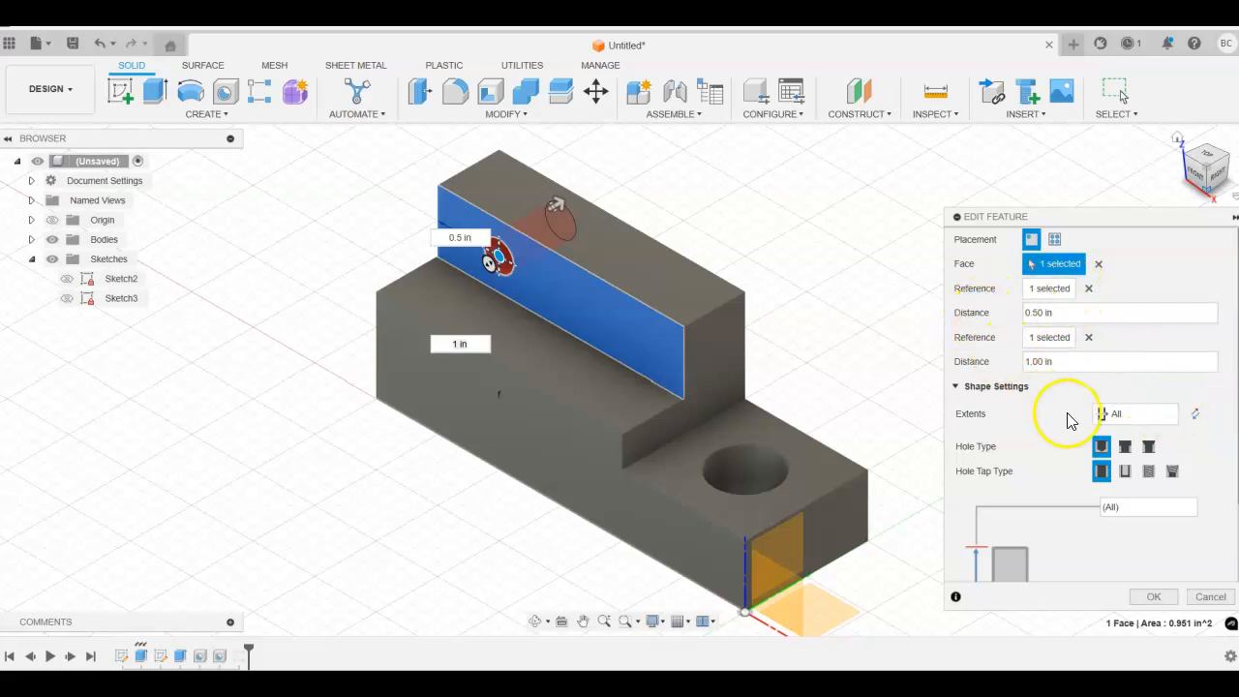
scroll(1030, 440, down, 2)
scroll(1031, 440, up, 2)
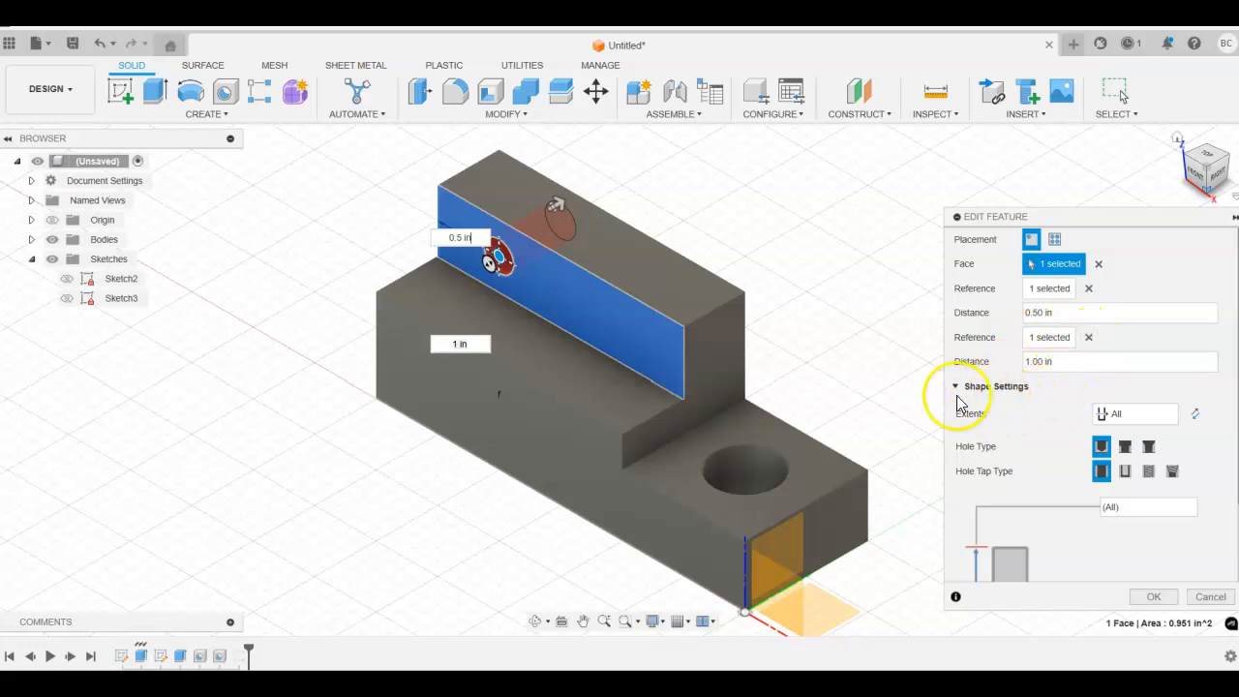
click(1172, 415)
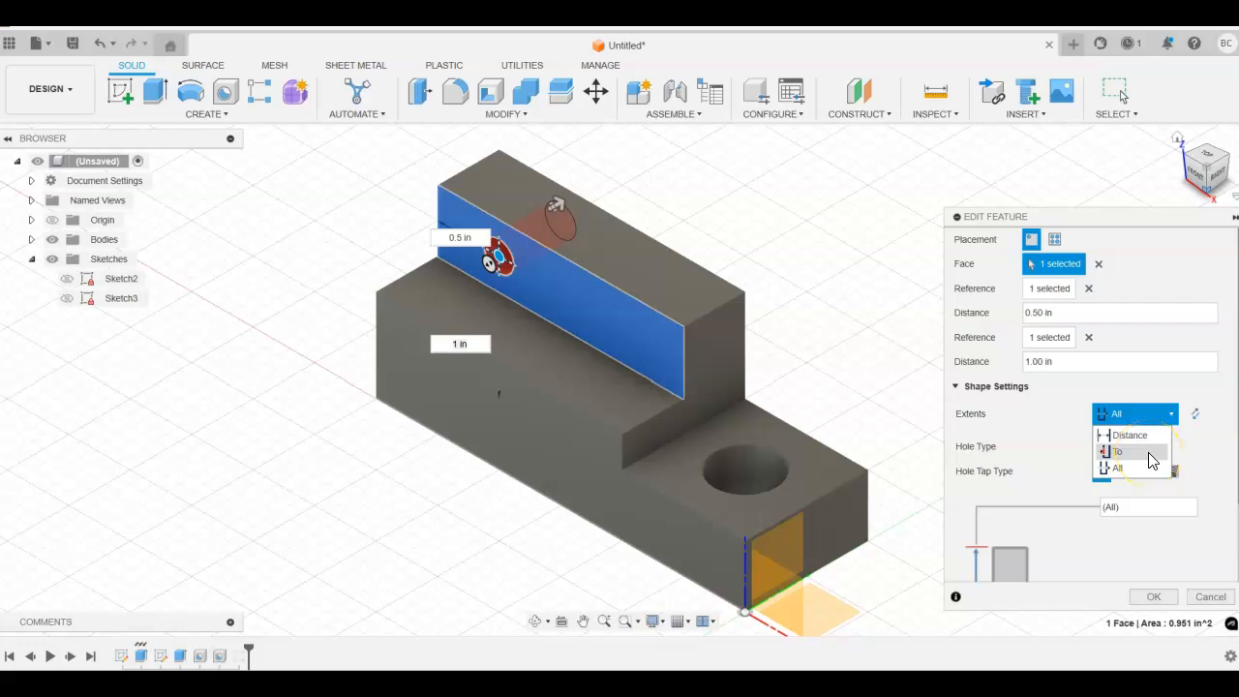
click(1152, 437)
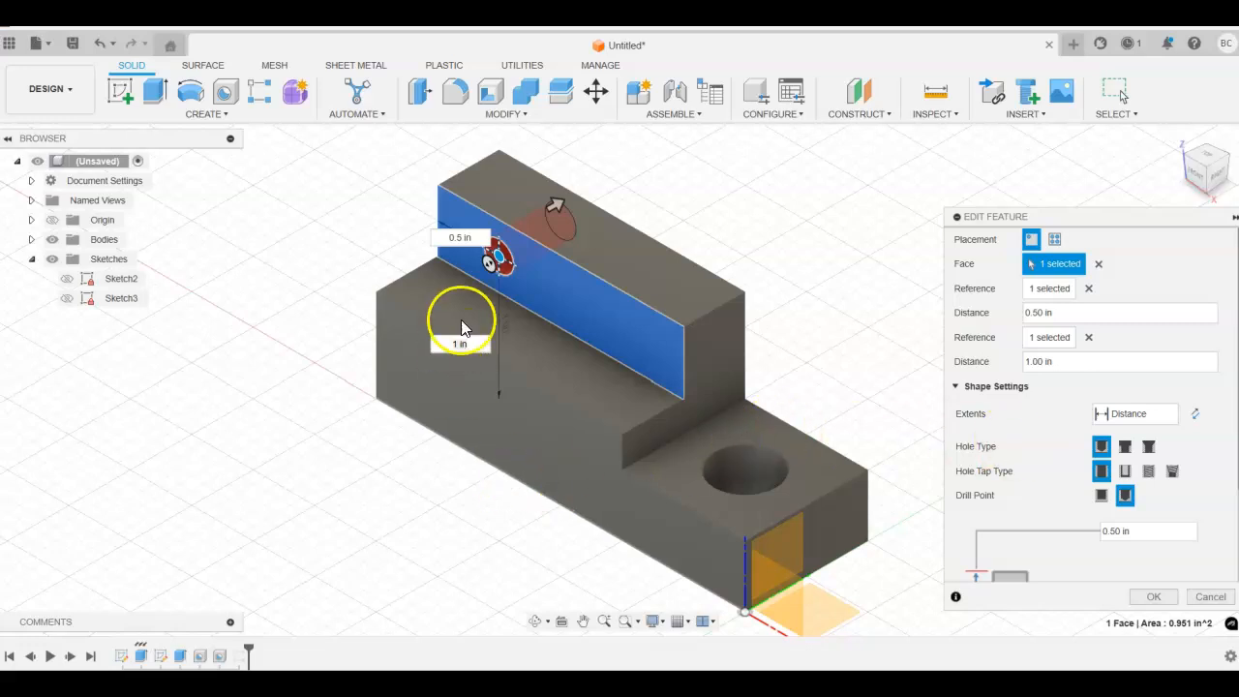
click(1171, 598)
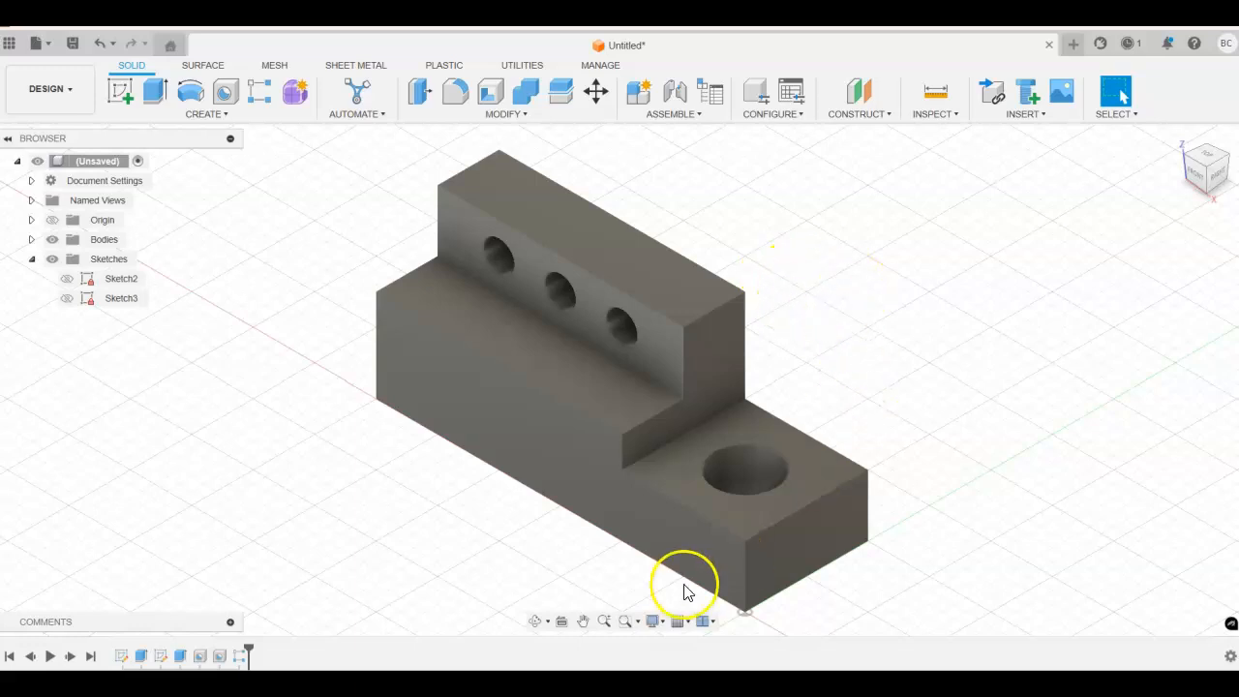
Step: Edit the rectangular pattern to 2 instances along the first axis and 1 along the second axis
right_click(244, 657)
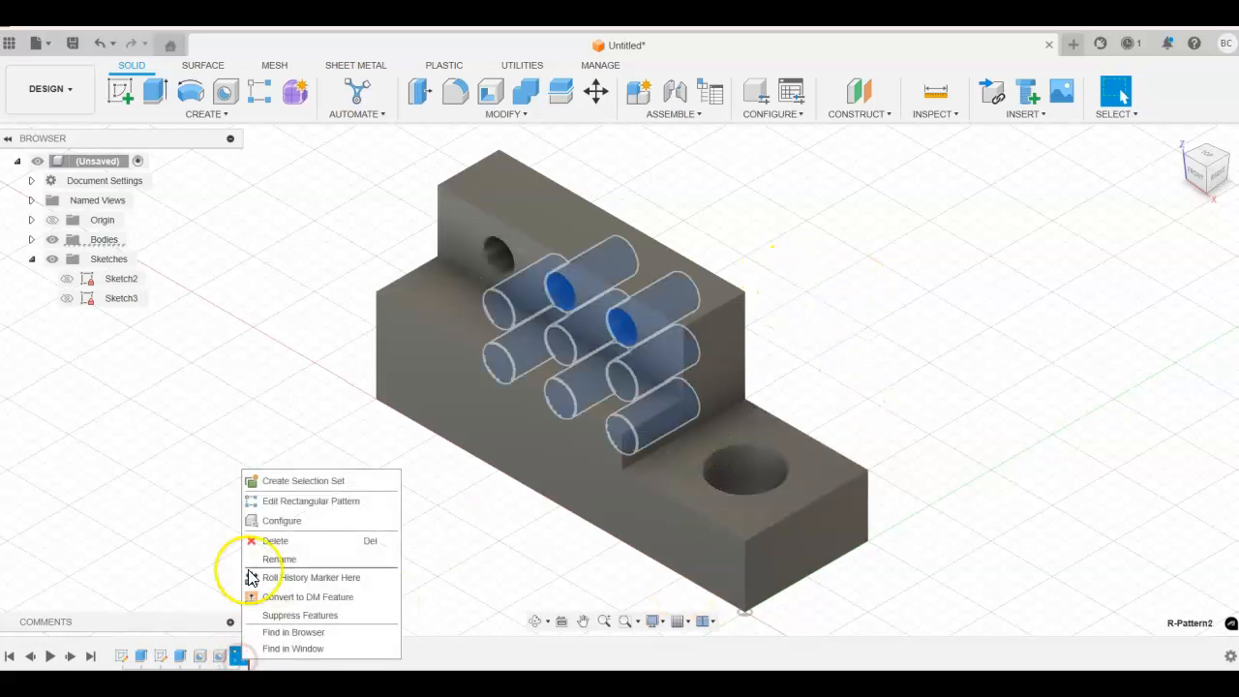
click(270, 503)
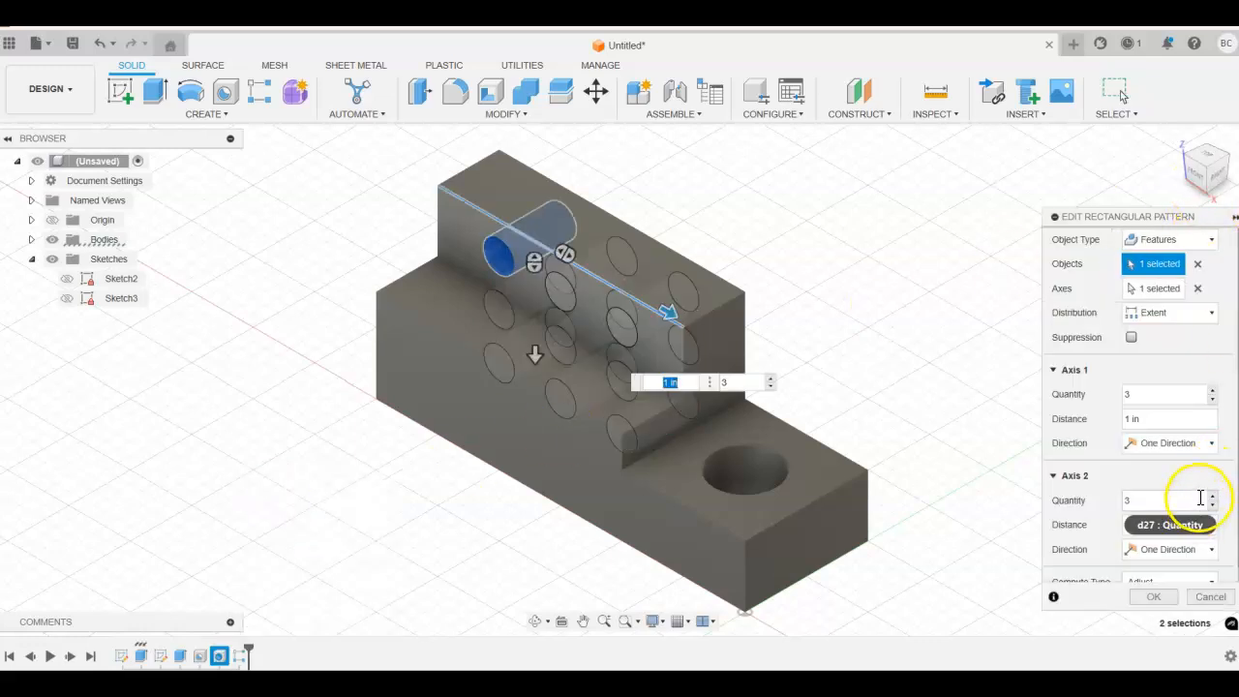
click(1136, 502)
text(2)
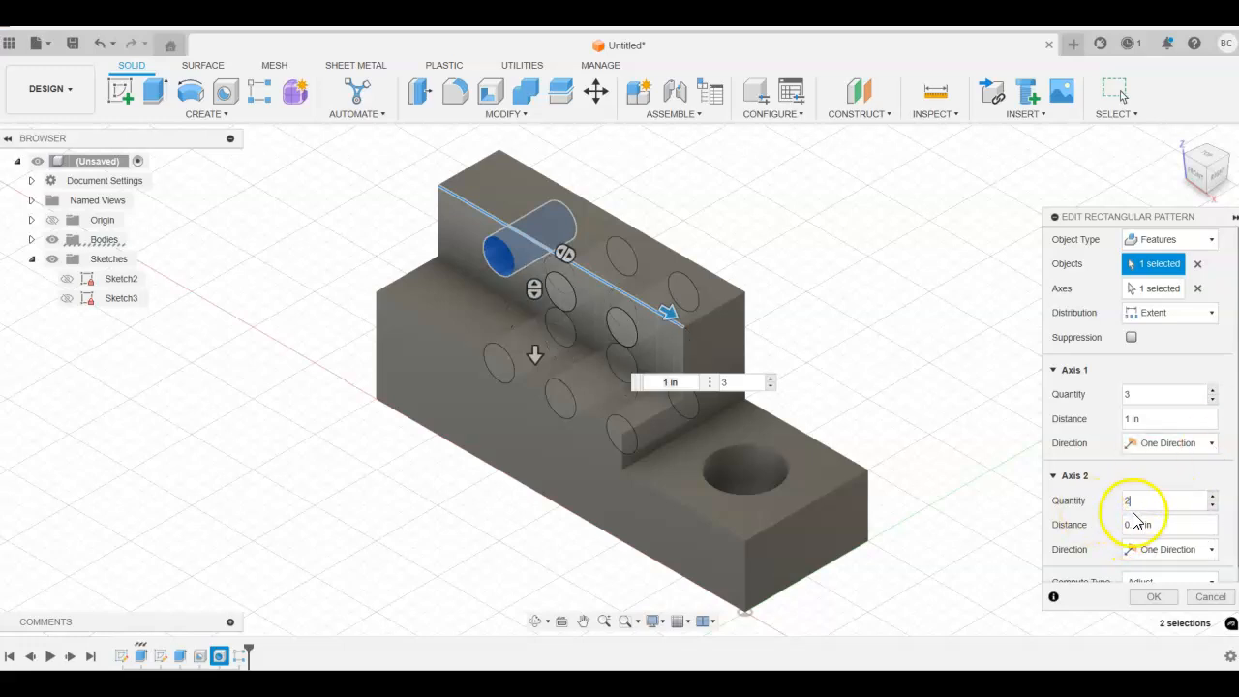
drag(1136, 502, 1074, 497)
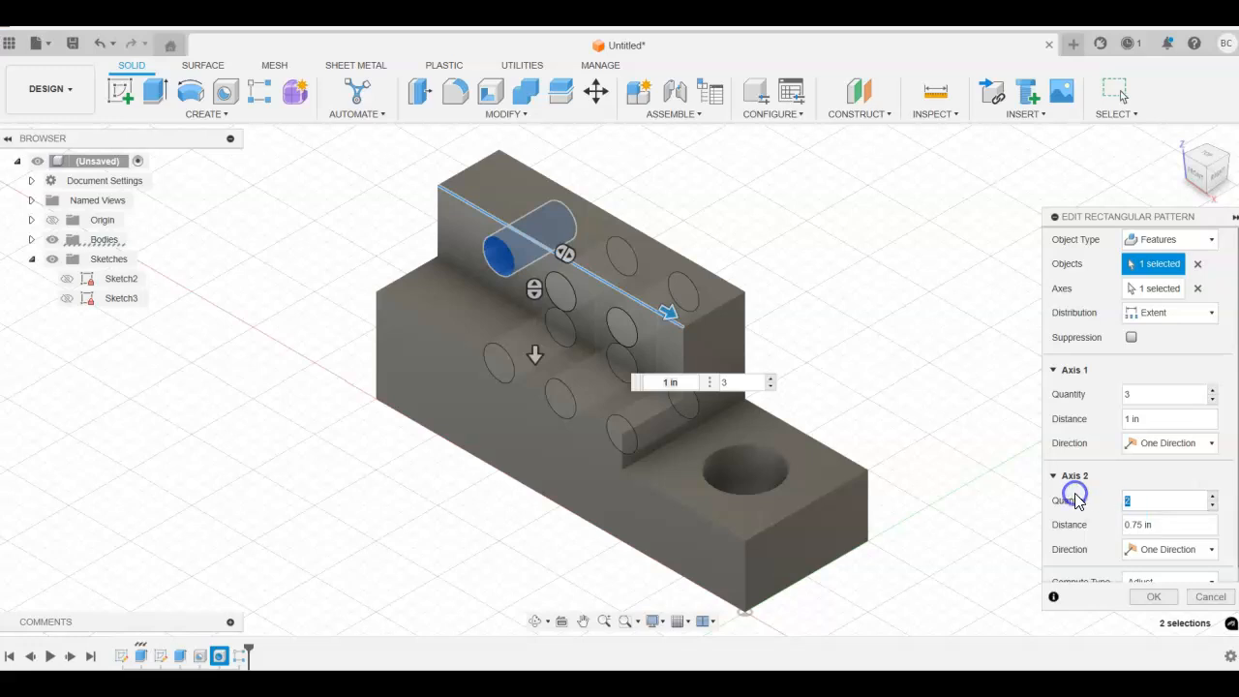
text(1)
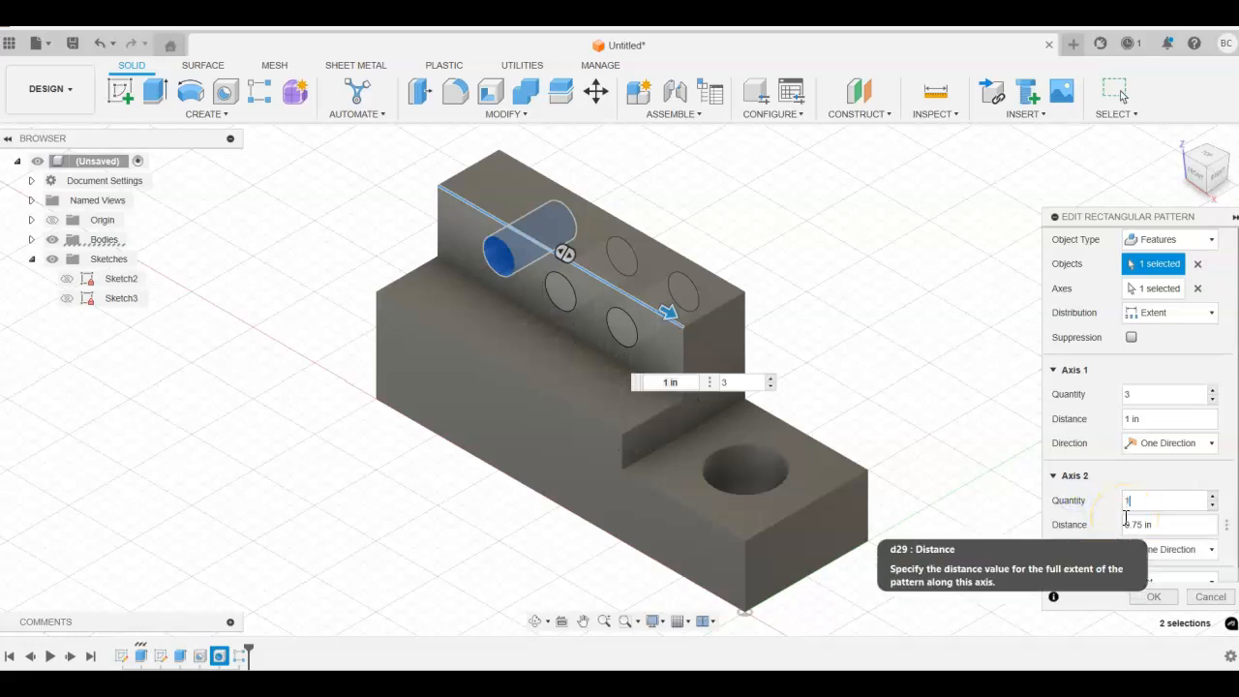
drag(1147, 395, 1077, 397)
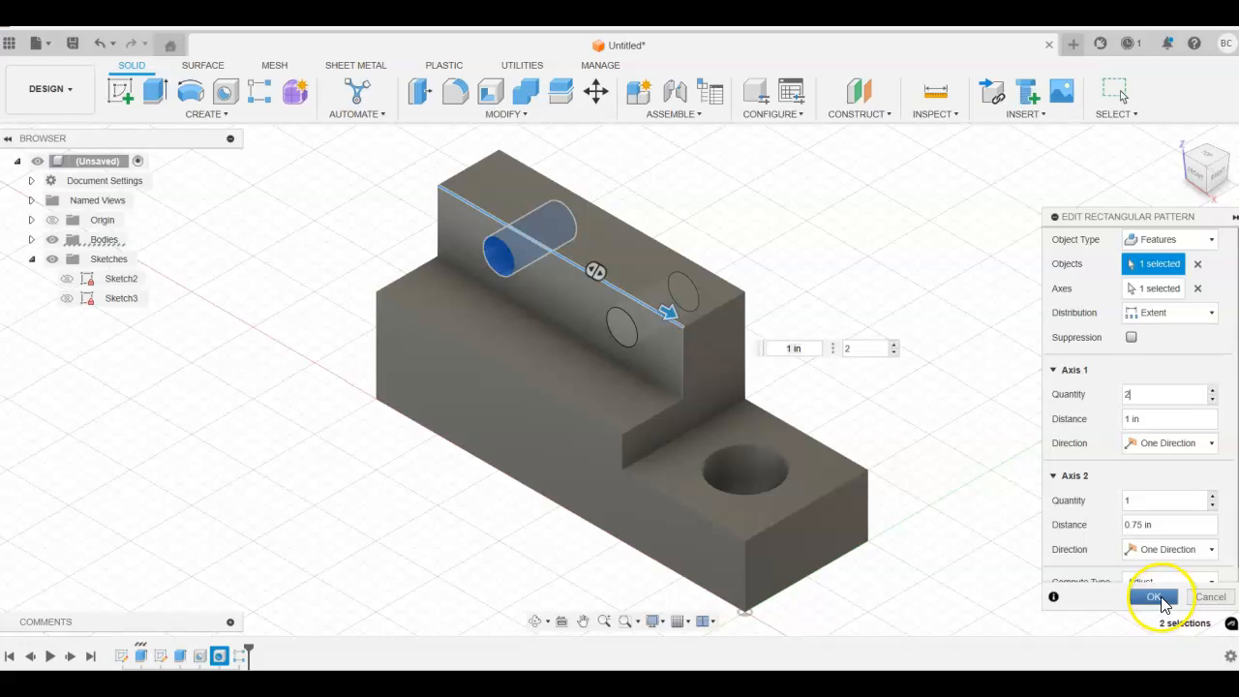
click(1152, 596)
shift+middle_drag(1032, 335, 1040, 306)
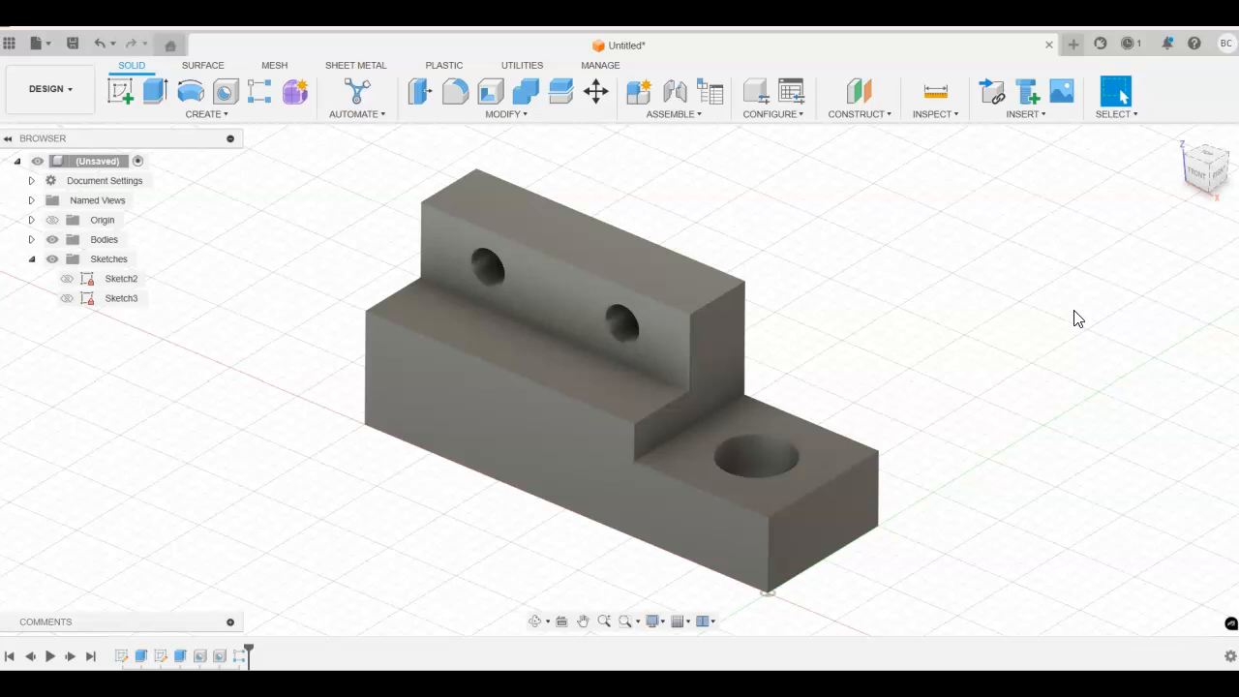
click(1177, 141)
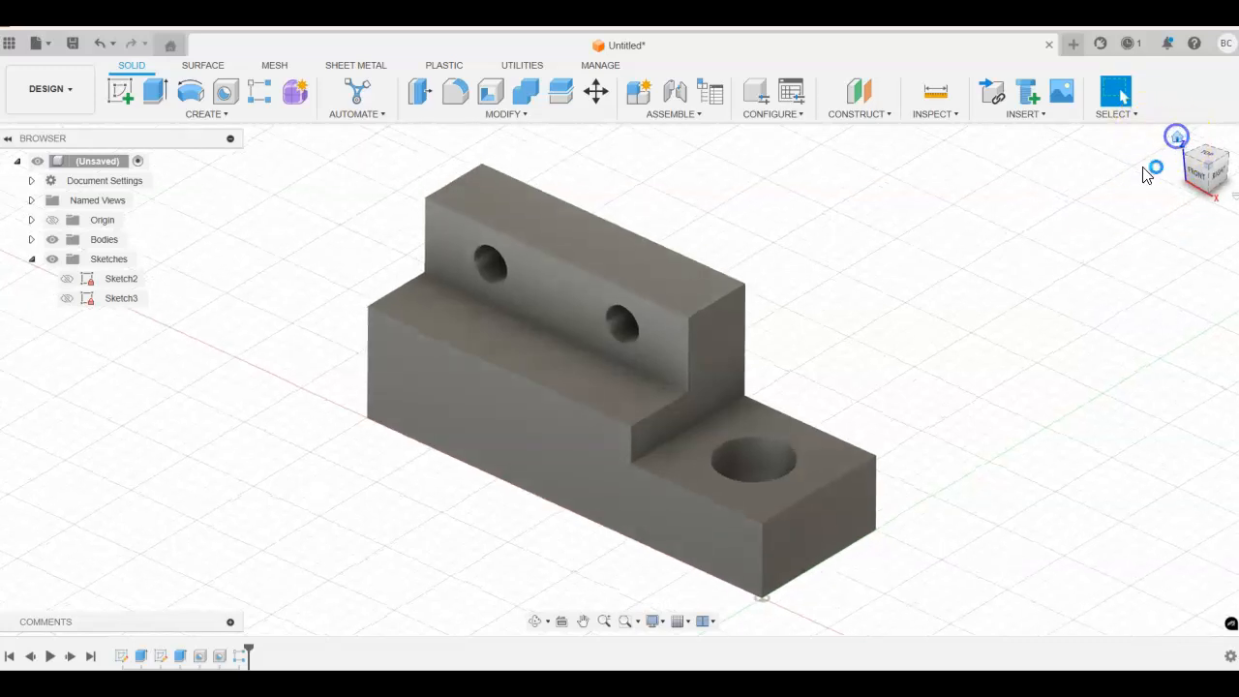